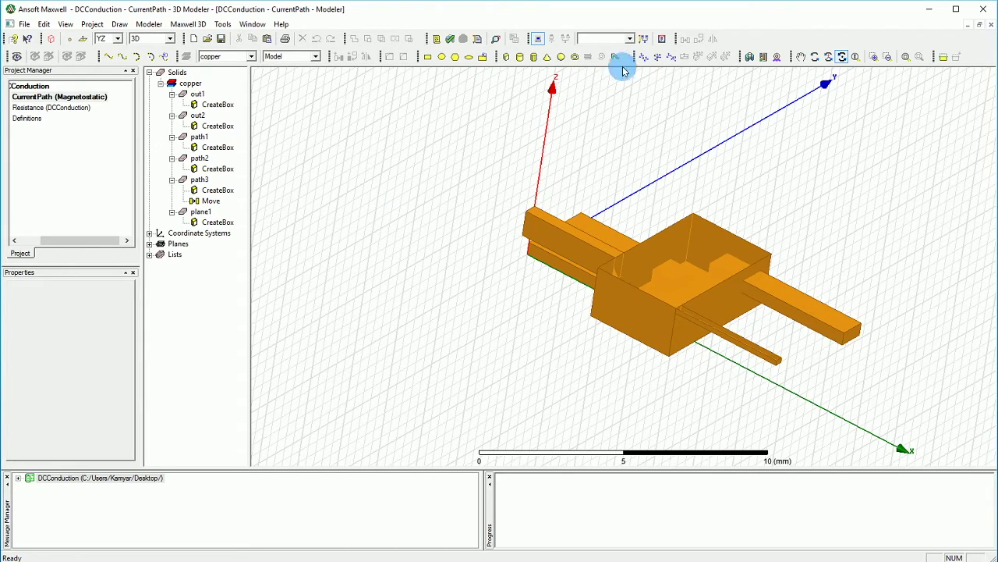
Orbit the model to a lower, side-on view with the long box end facing forward.
drag(632, 323, 797, 304)
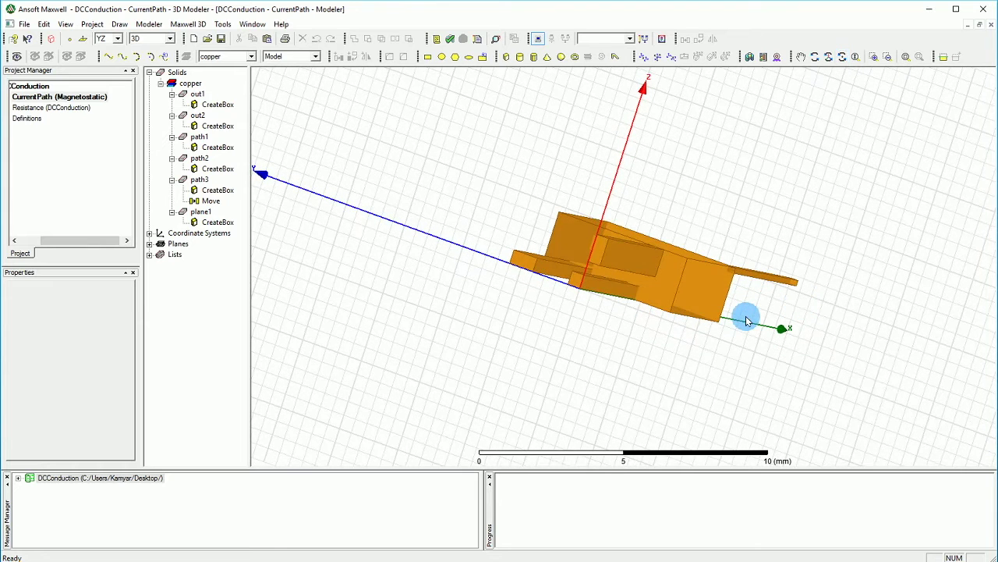
In face-selection mode, pick four terminal end faces, including the large box end.
key(f)
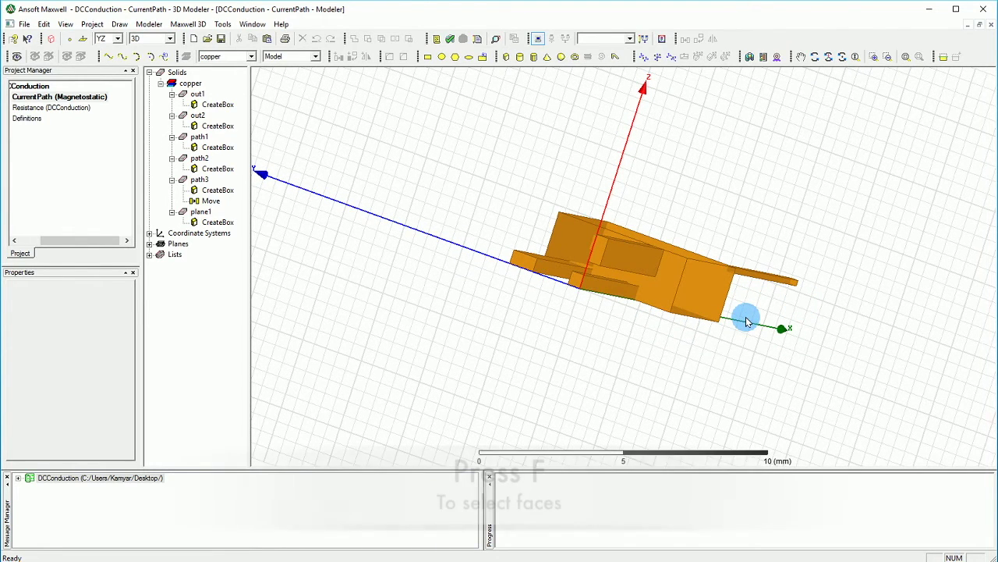
click(600, 259)
right_click(598, 261)
click(525, 380)
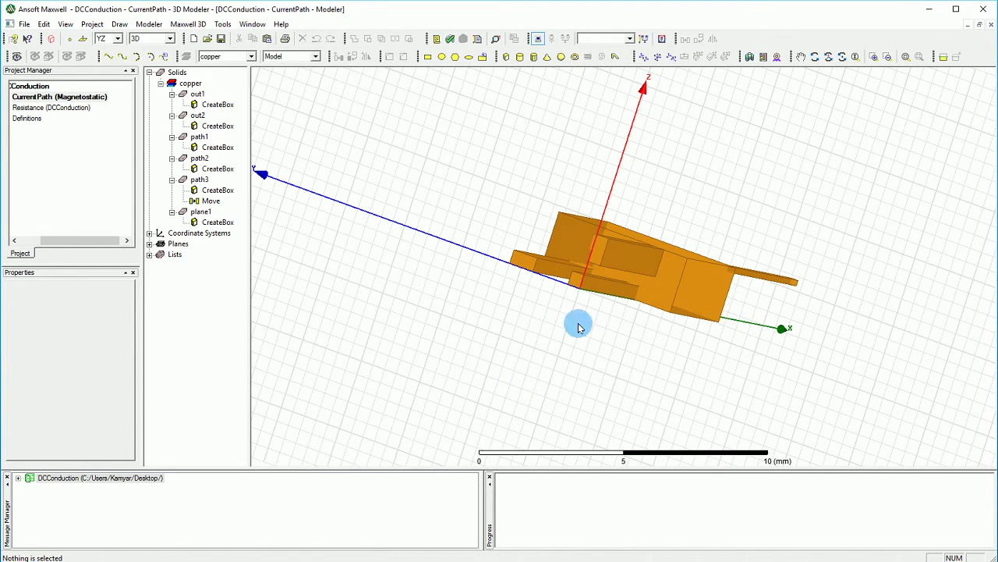
click(597, 252)
ctrl+click(577, 282)
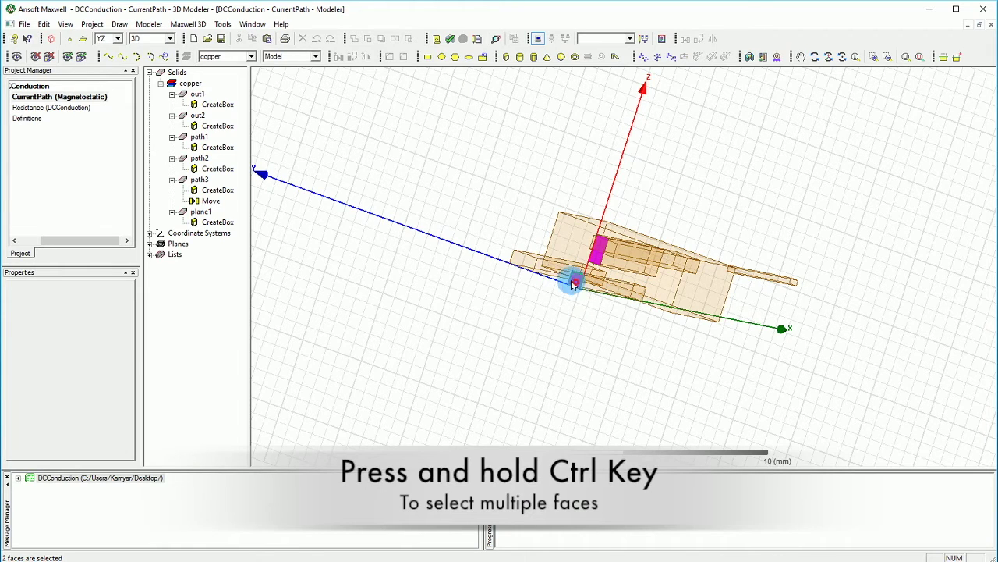
ctrl+click(519, 262)
ctrl+click(697, 289)
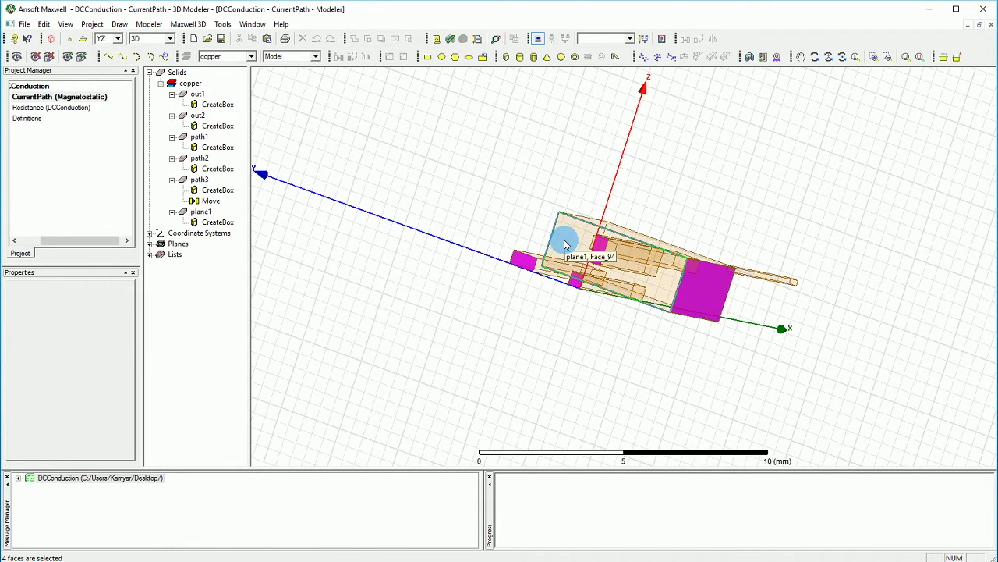
Orbit to the hidden side and add the large box's front face to the selection.
click(841, 58)
drag(624, 223, 679, 286)
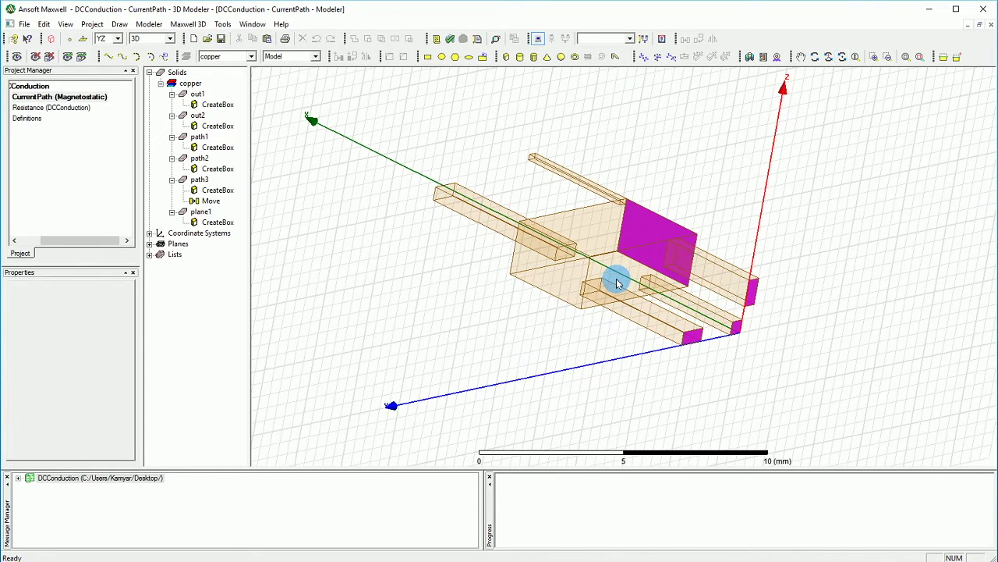
ctrl+click(569, 270)
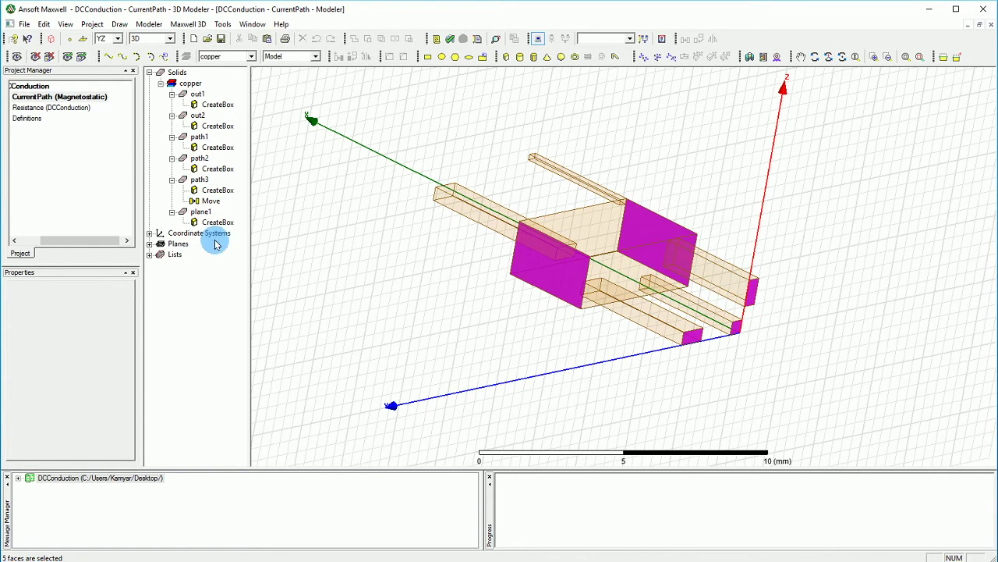
Assign a 1 A solid current excitation named Current to the five selected faces.
right_click(539, 272)
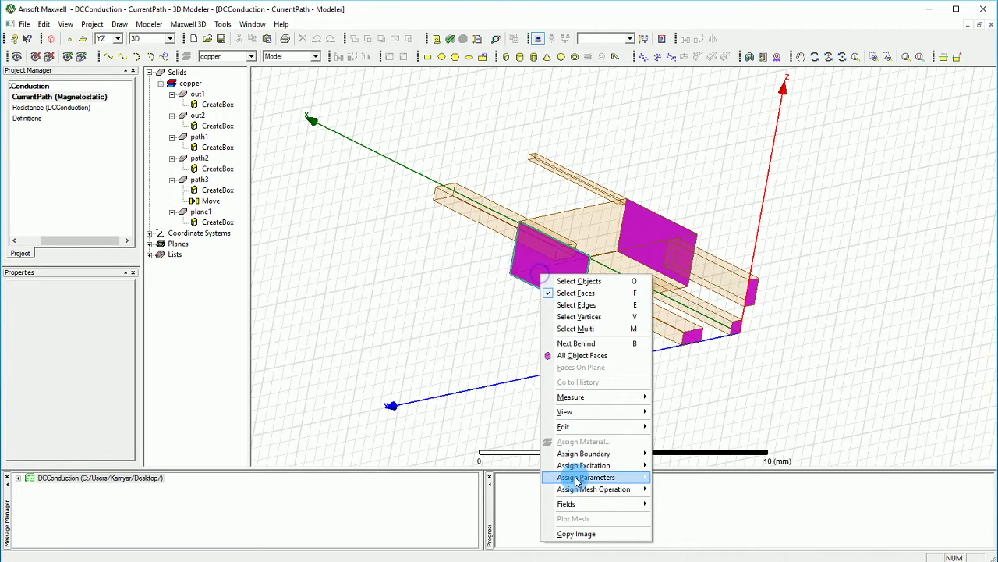
mouse_move(574, 471)
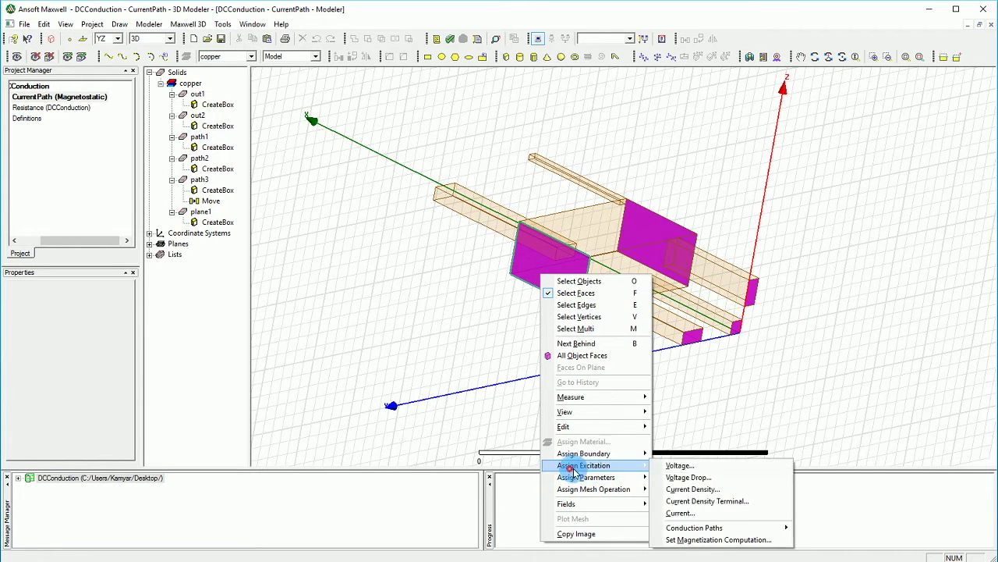
click(691, 512)
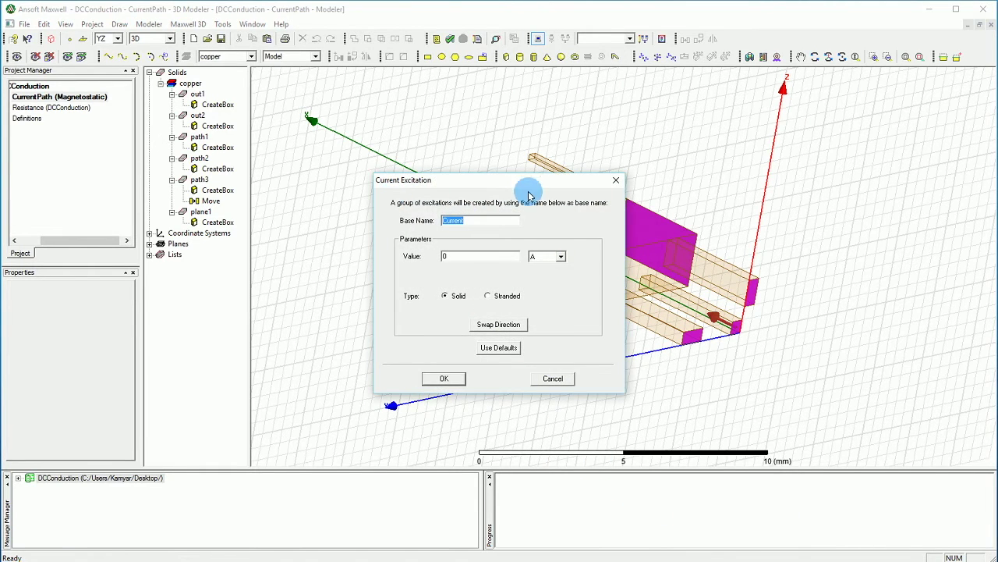
drag(522, 181, 333, 178)
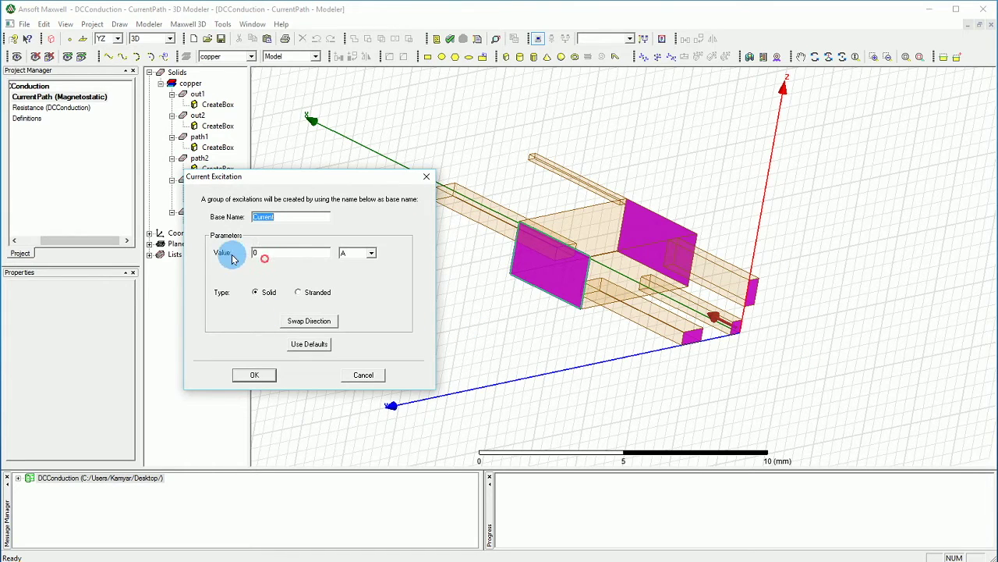
drag(260, 252, 225, 253)
text(1)
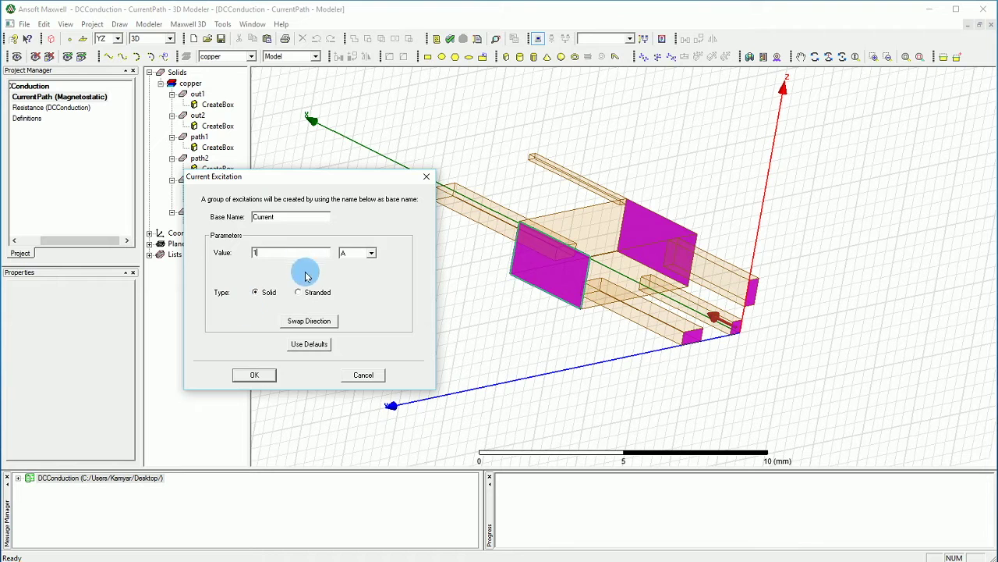
click(250, 377)
Expand CurrentPath > Excitations and check each of Current_1 through Current_5 on the model.
click(24, 241)
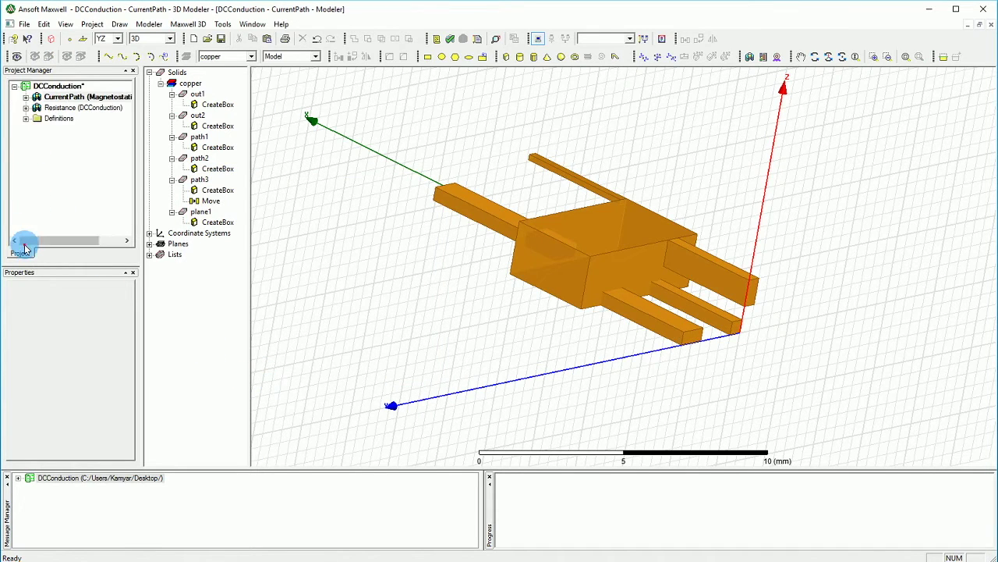
click(26, 96)
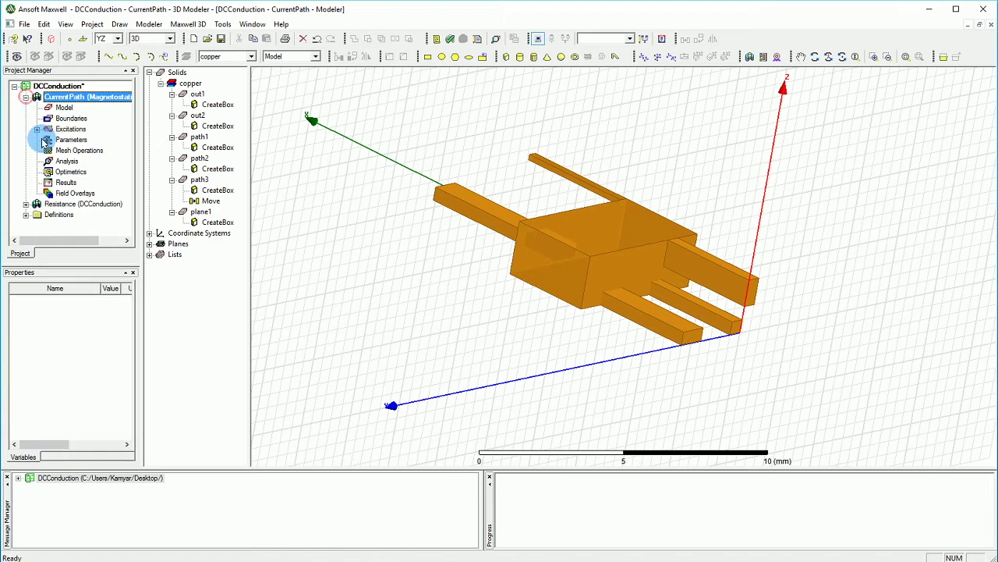
click(37, 128)
click(80, 139)
click(78, 150)
click(78, 161)
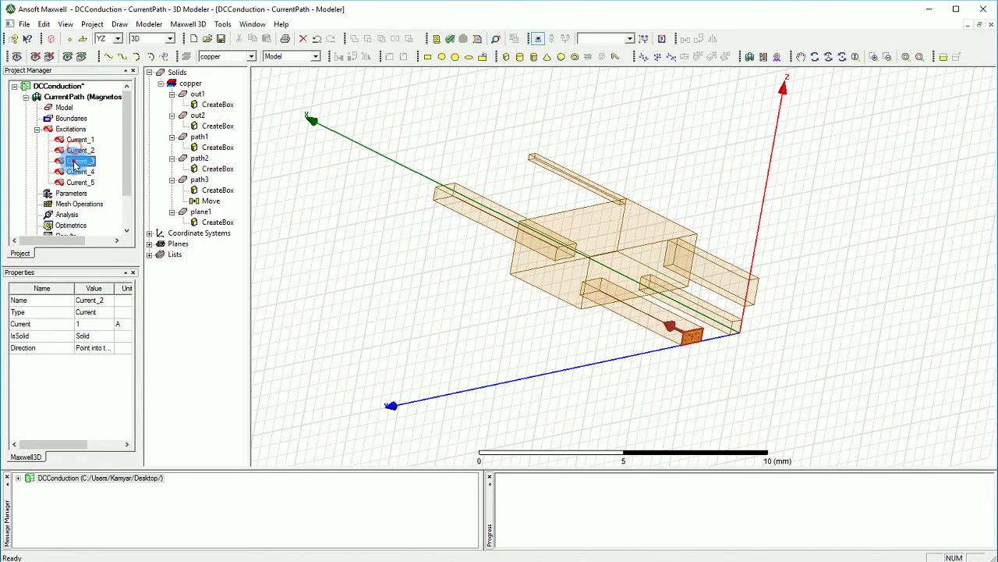
click(77, 171)
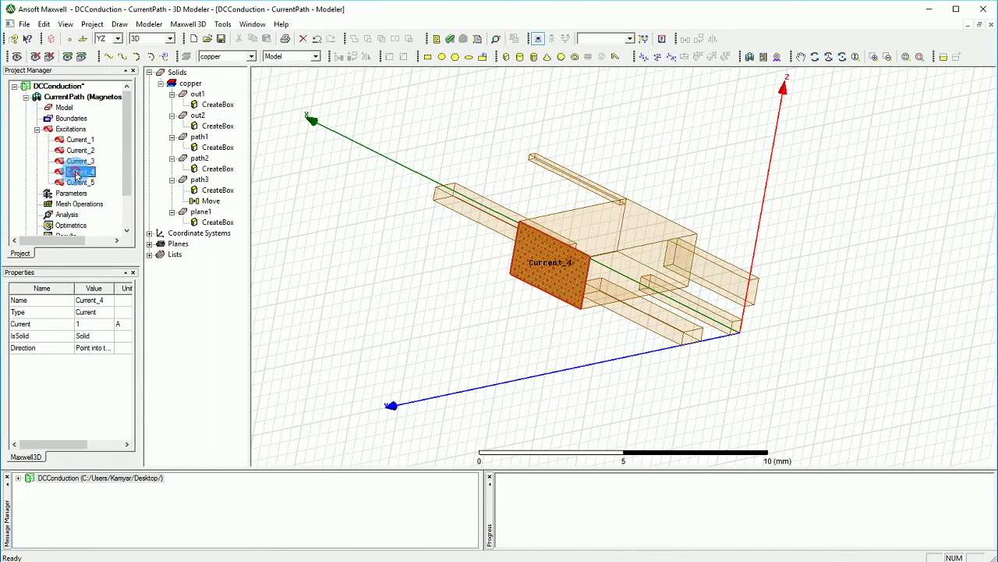
click(78, 182)
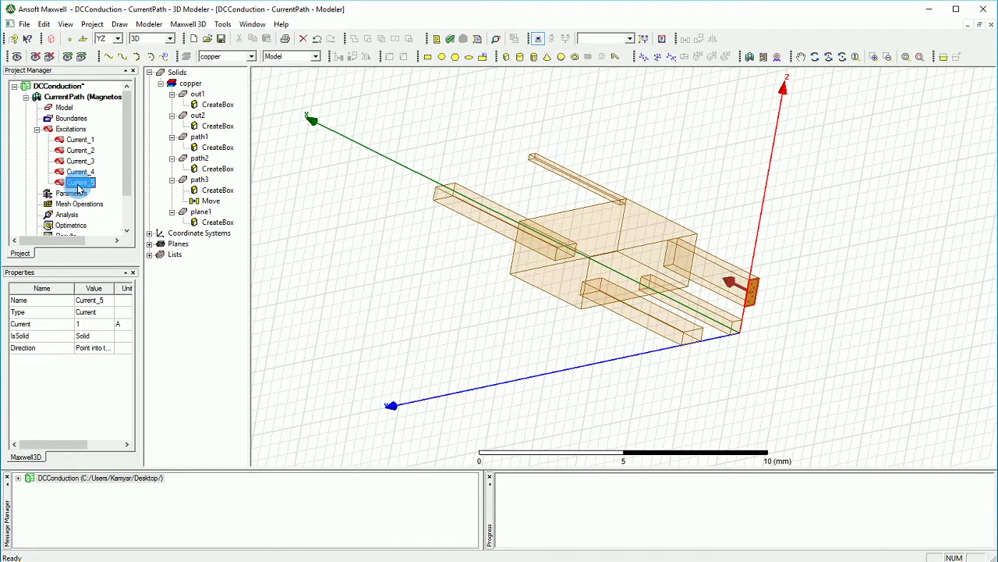
Clear the selection and orbit the model to a side view.
click(472, 319)
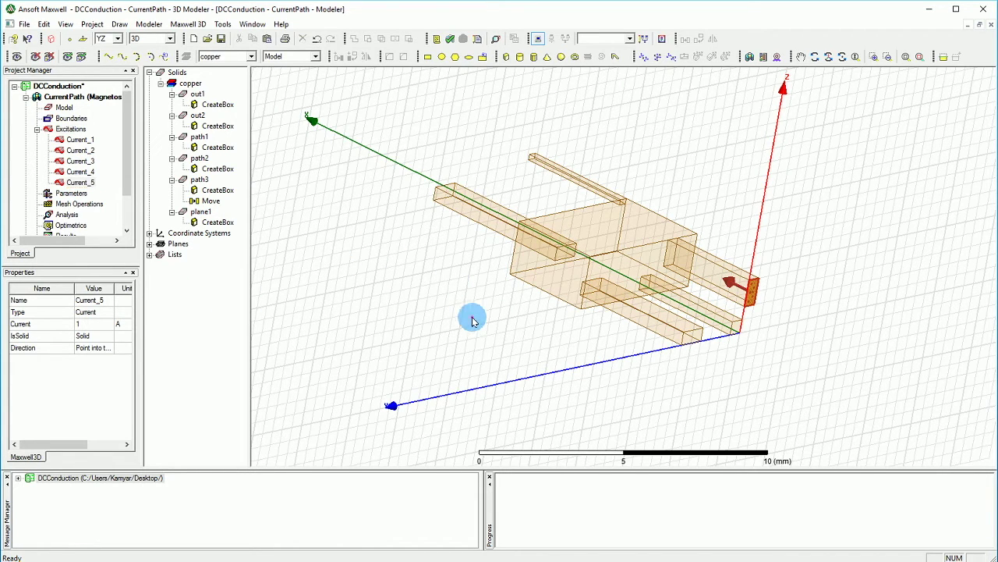
click(842, 56)
drag(457, 365, 575, 367)
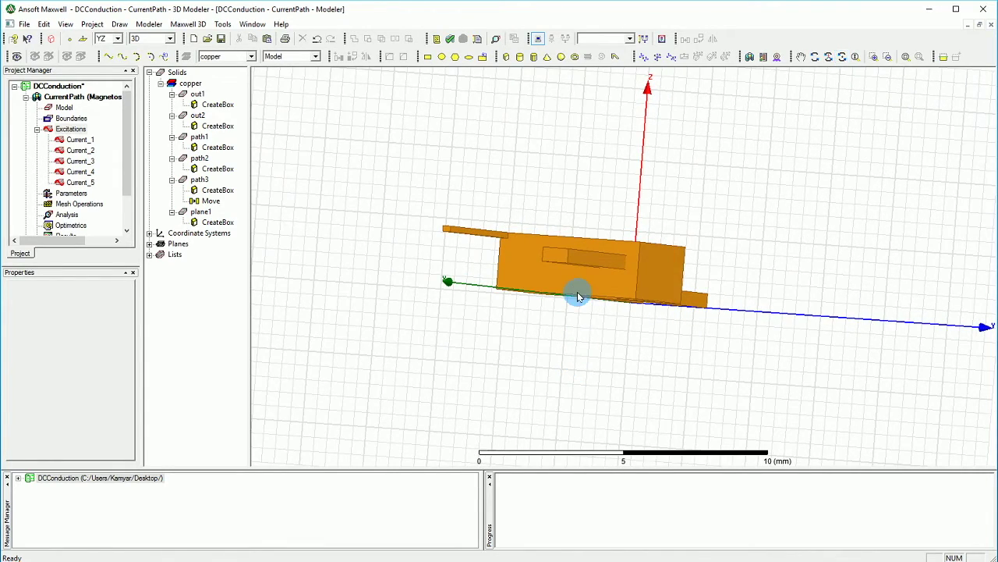
Pick the out1 and thin box end faces, start another current excitation, then cancel it.
click(555, 258)
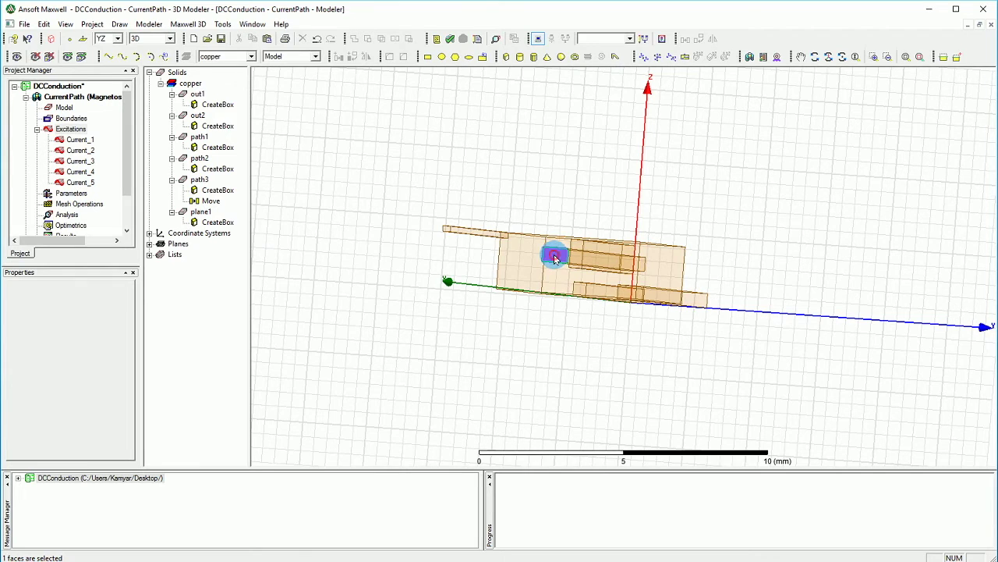
ctrl+click(442, 232)
right_click(446, 227)
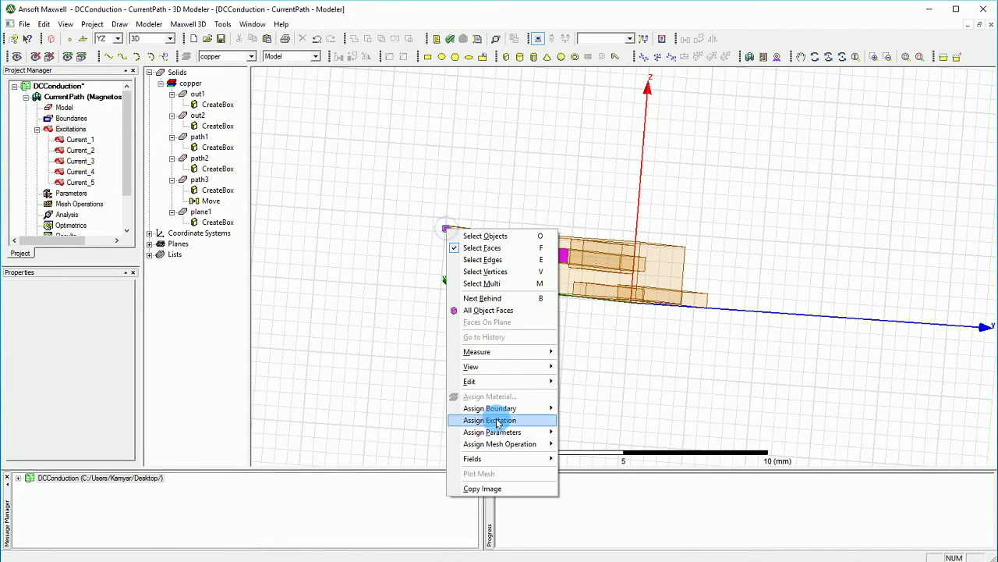
mouse_move(498, 431)
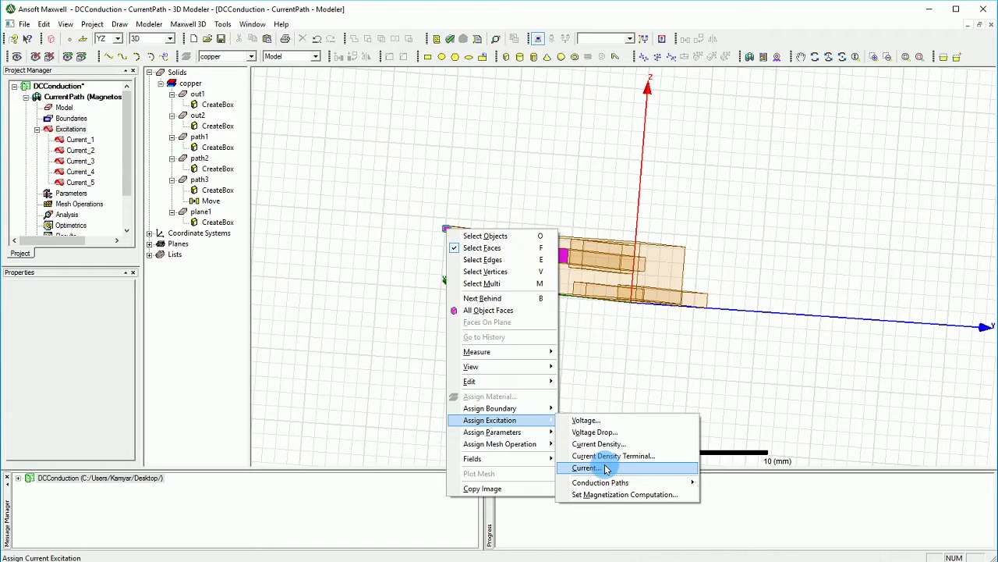
click(581, 443)
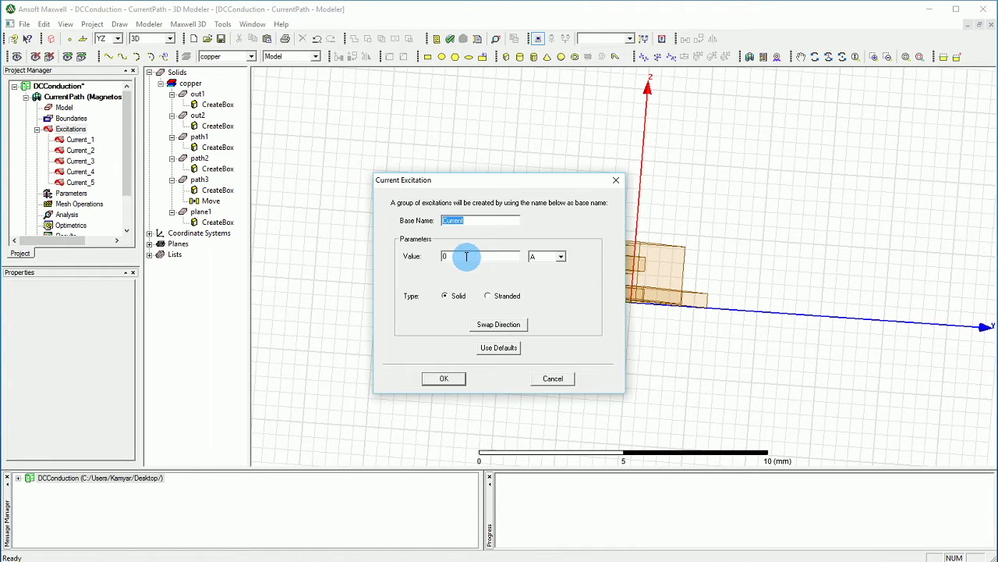
click(561, 379)
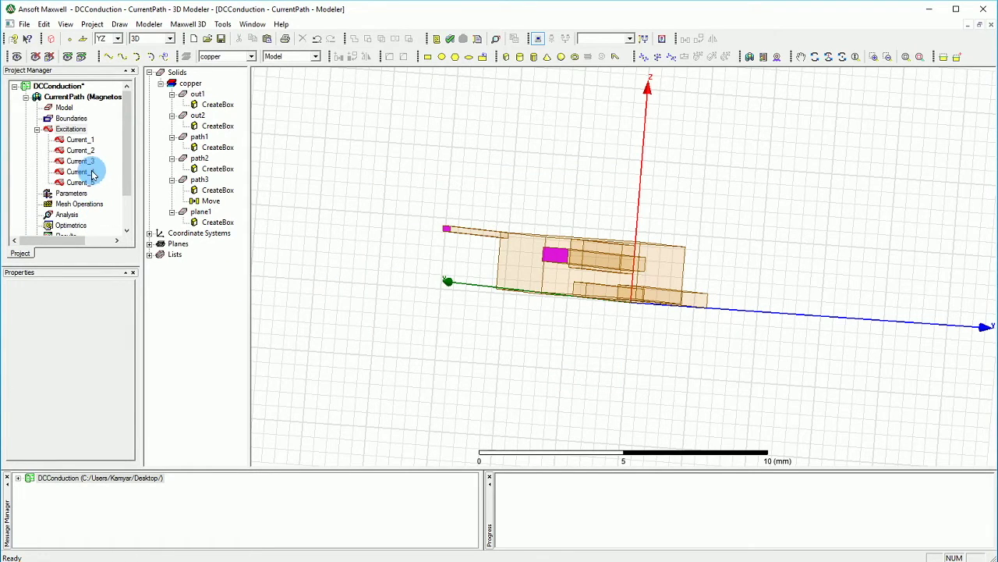
click(558, 257)
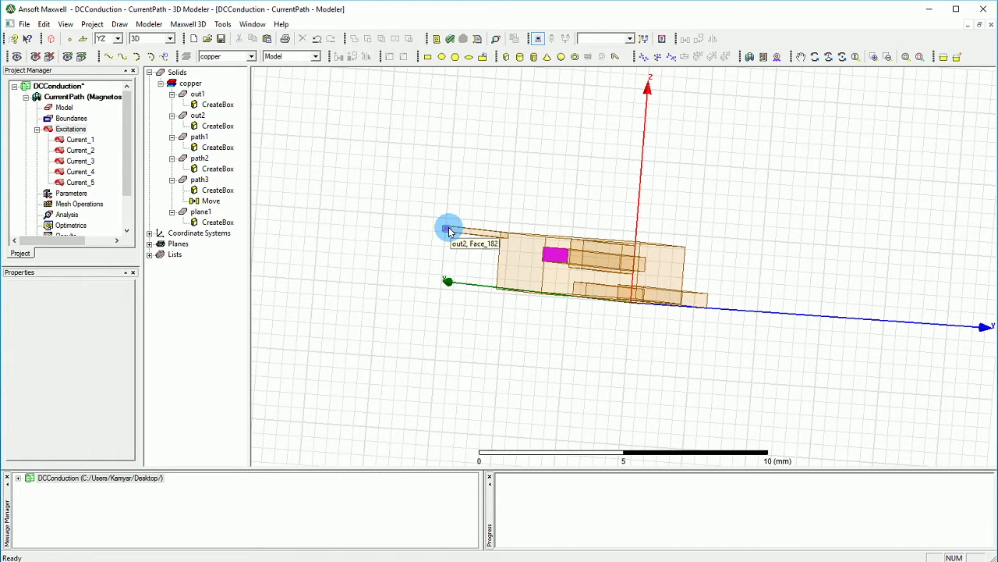
ctrl+click(449, 230)
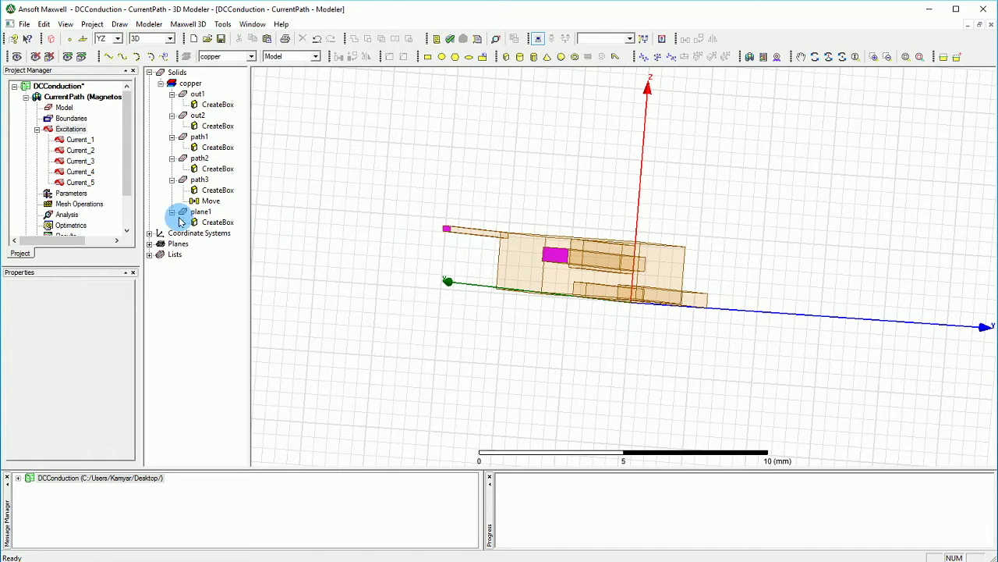
right_click(553, 258)
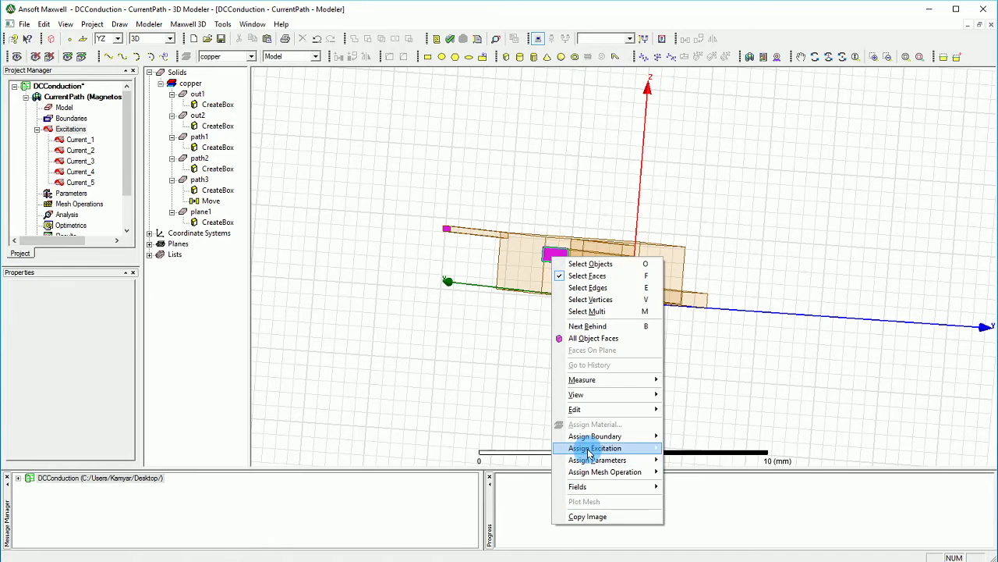
mouse_move(590, 451)
mouse_move(710, 515)
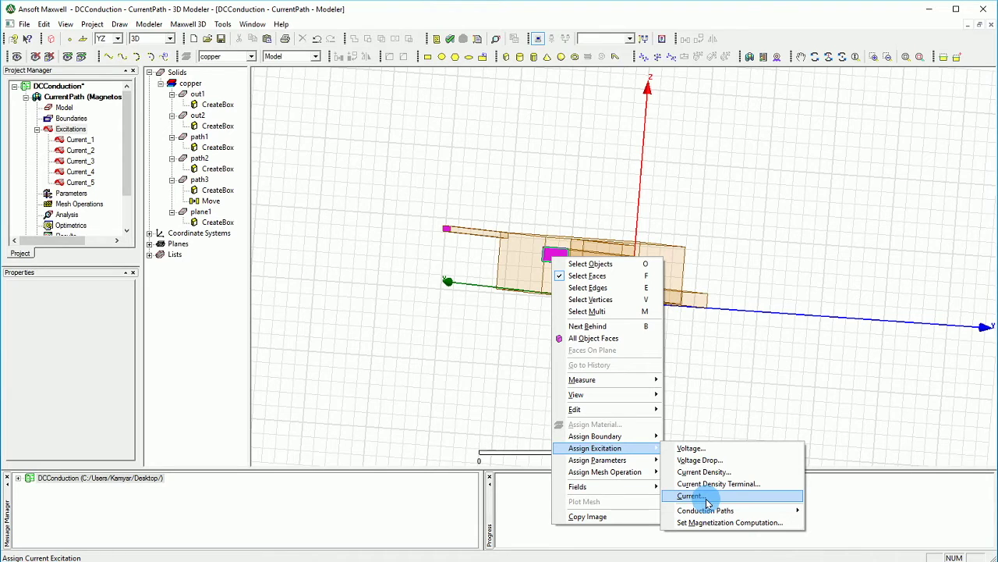
click(759, 319)
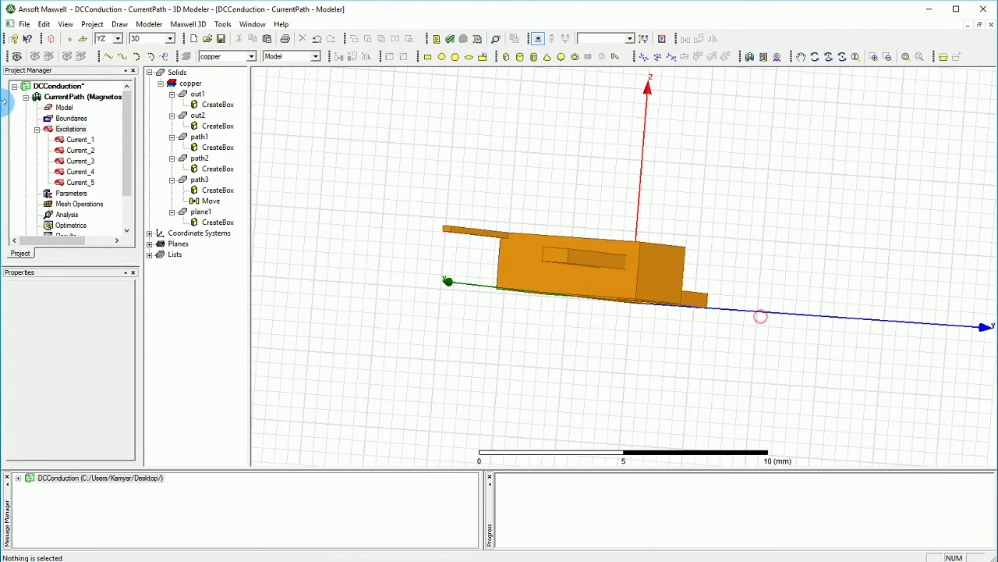
click(552, 261)
right_click(552, 260)
mouse_move(624, 474)
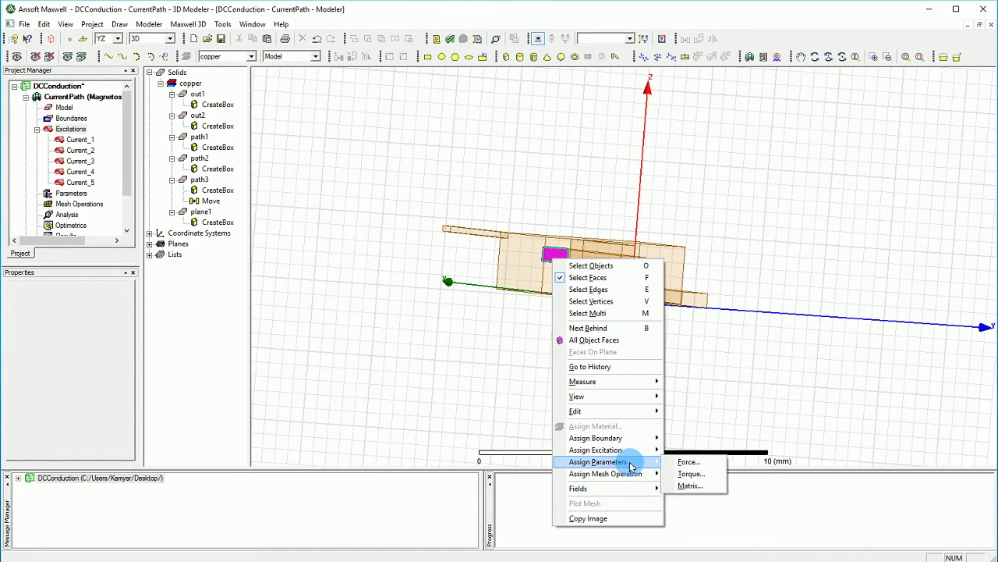
mouse_move(655, 452)
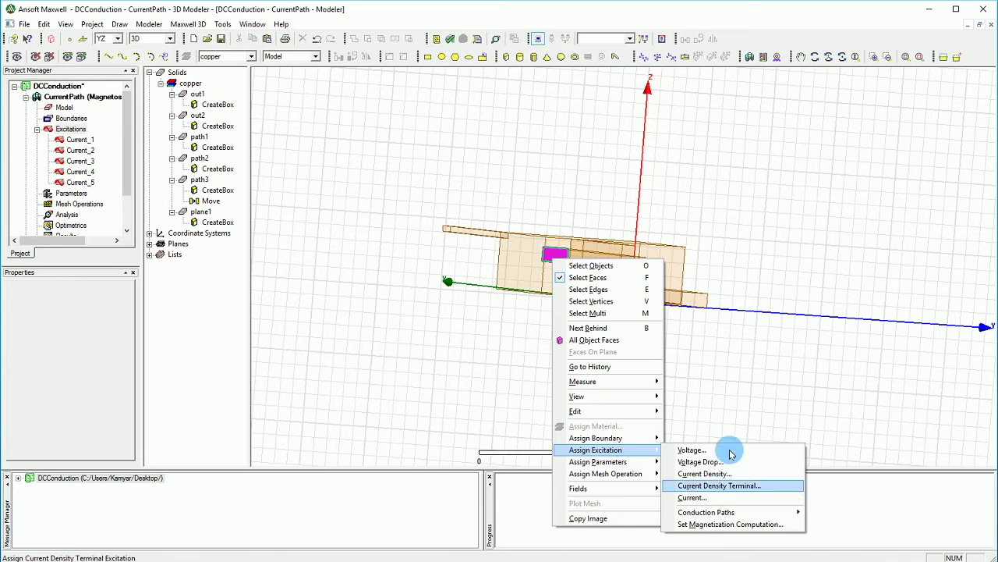
click(445, 324)
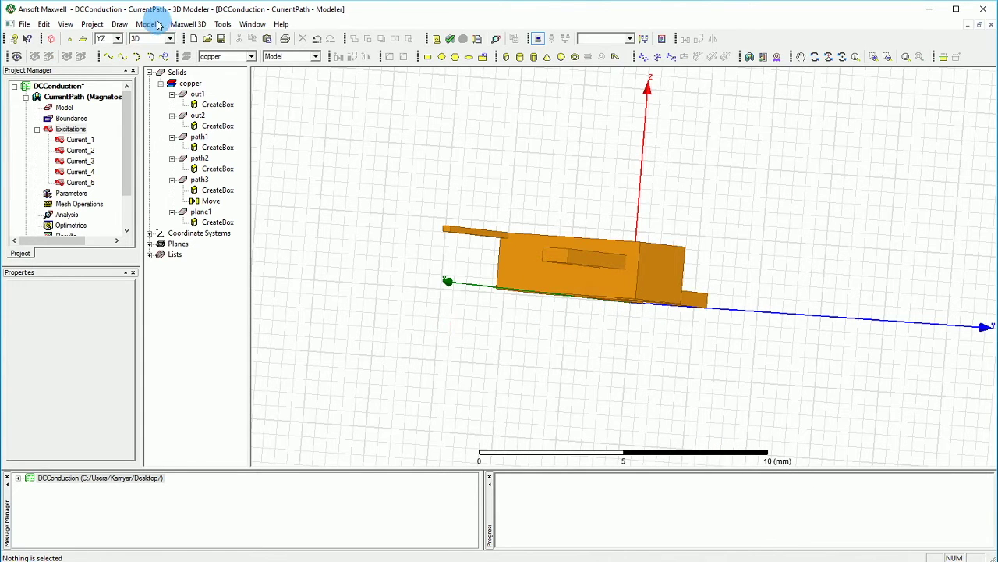
Change the design's solution type to DC Conduction under Electric.
click(187, 25)
click(205, 38)
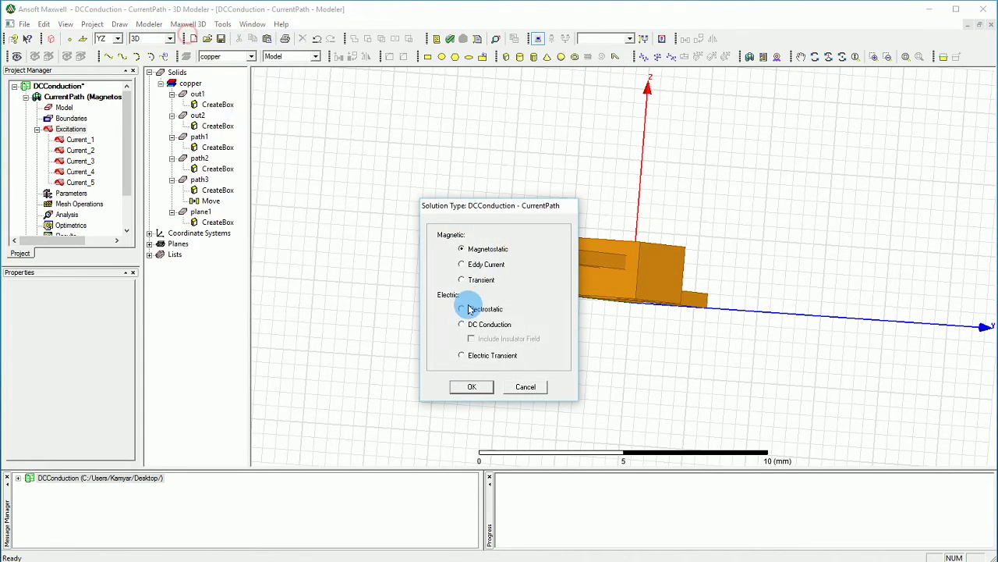
click(482, 326)
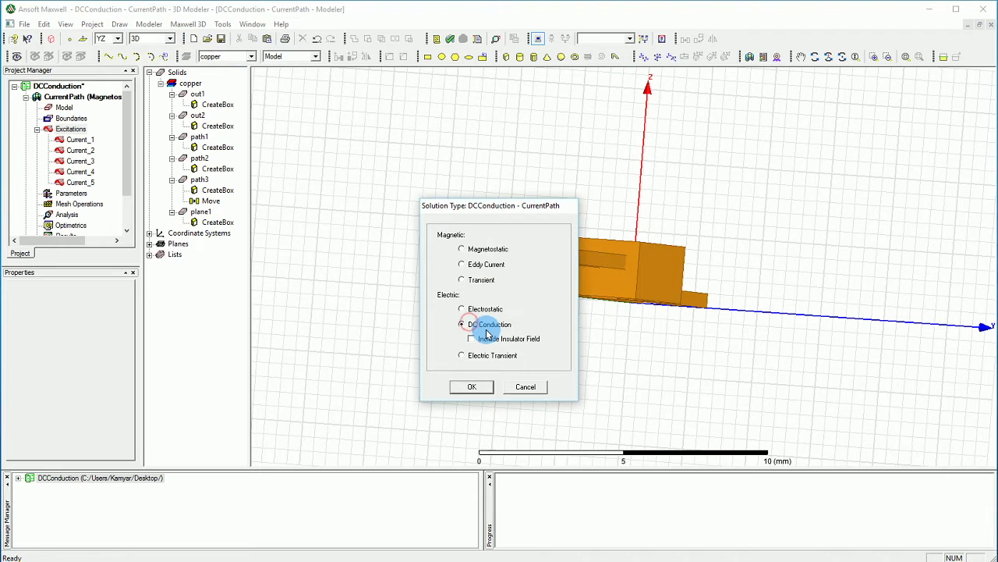
click(471, 387)
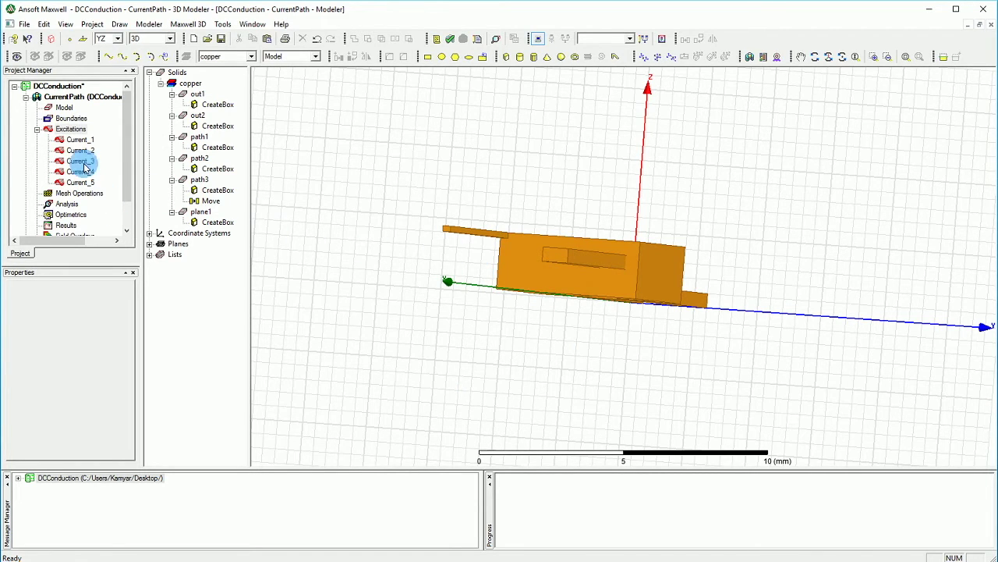
Assign a sink excitation named Sink1 to the out1 and out2 end faces.
click(70, 129)
click(557, 265)
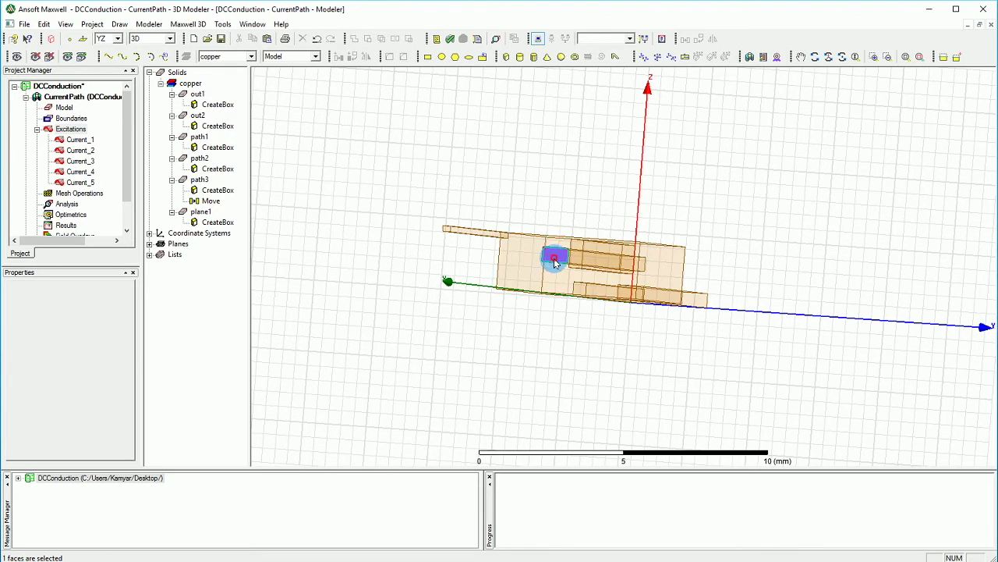
ctrl+click(447, 231)
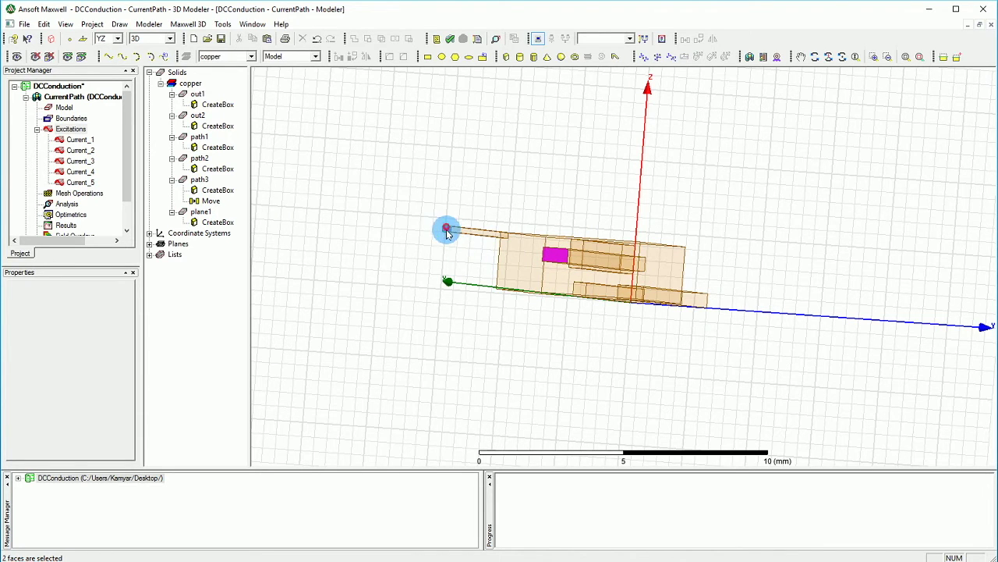
right_click(447, 231)
mouse_move(507, 420)
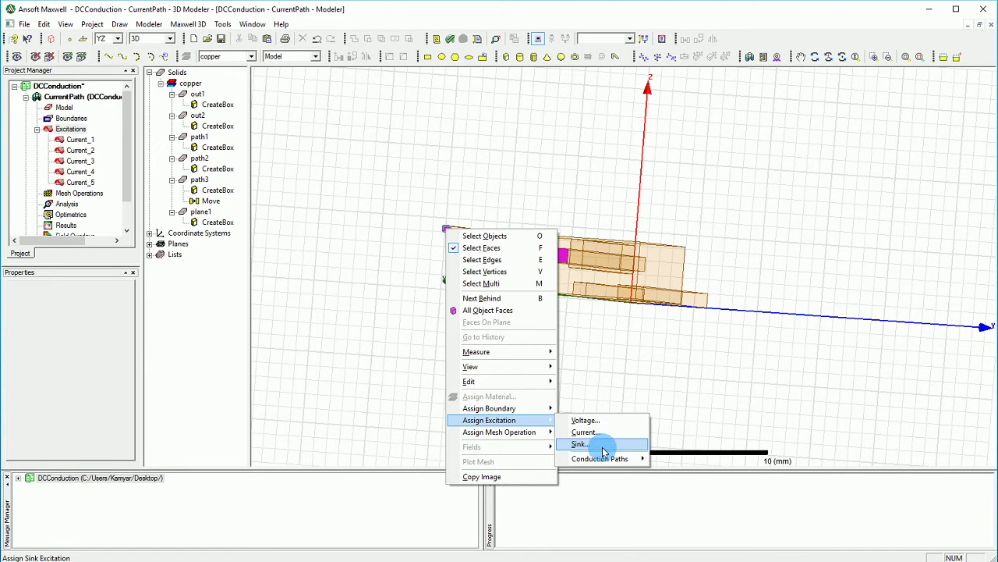
click(602, 444)
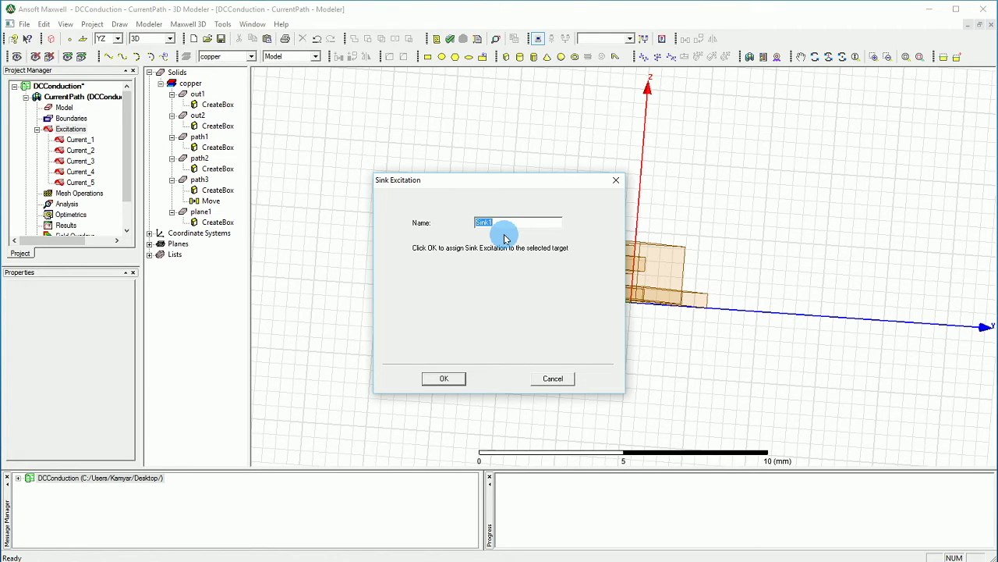
click(443, 378)
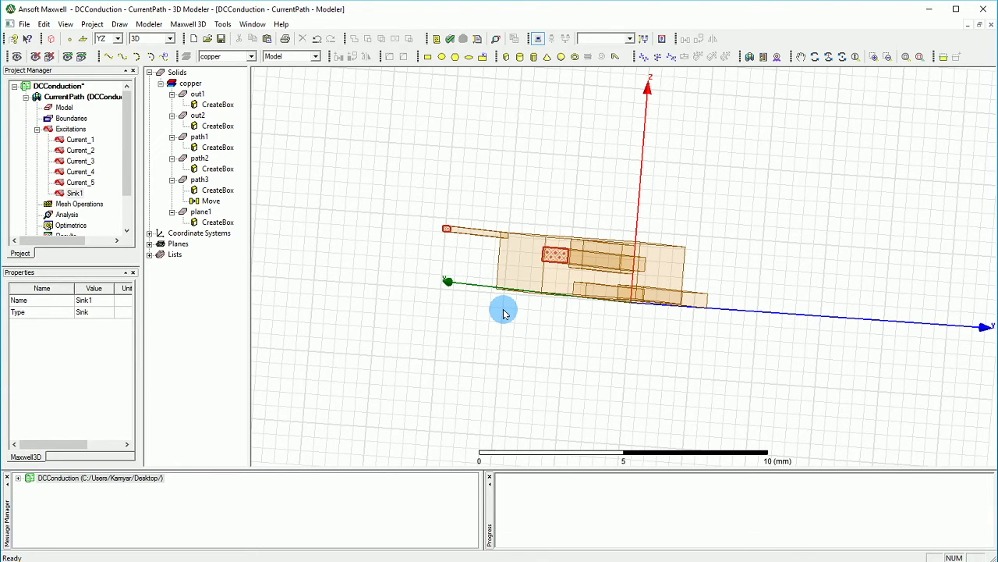
Box-select all 36 faces of the model, then clear the face selection.
click(36, 129)
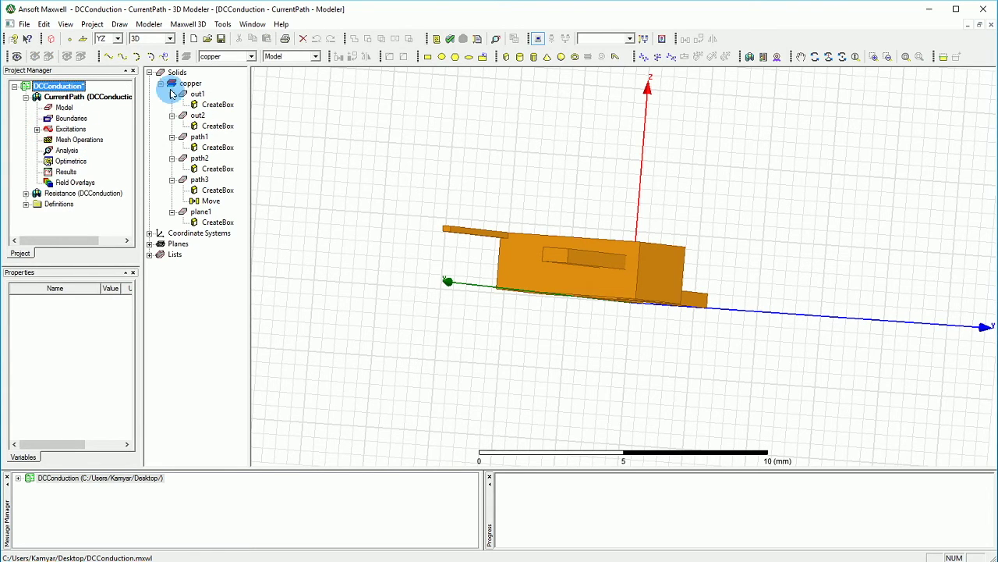
click(379, 188)
click(772, 380)
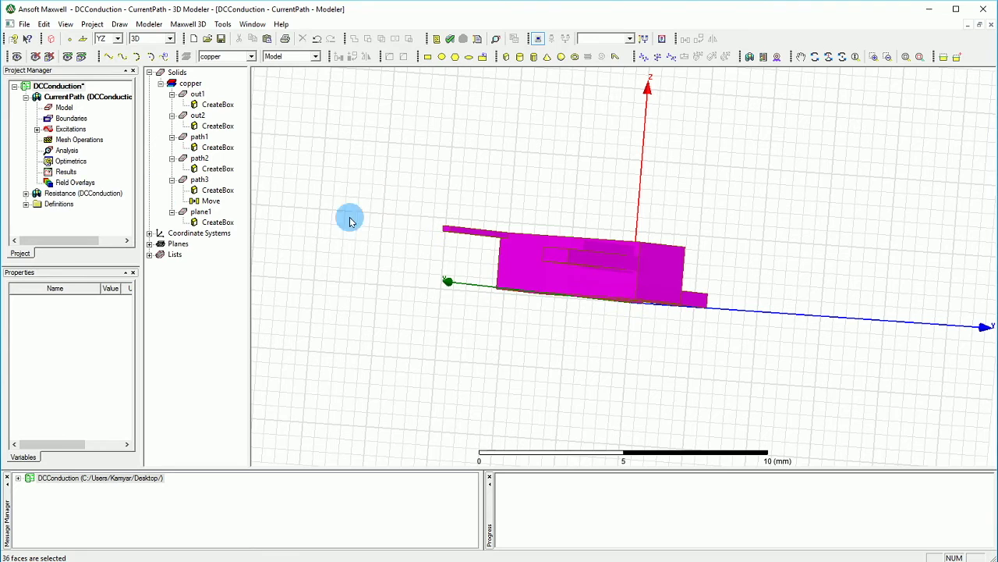
right_click(526, 266)
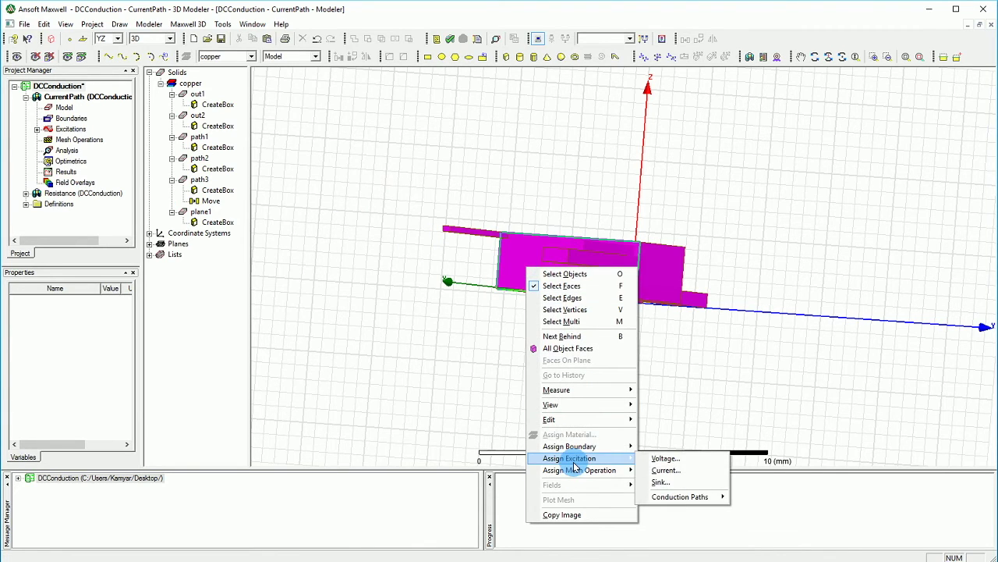
click(306, 341)
click(387, 165)
click(780, 379)
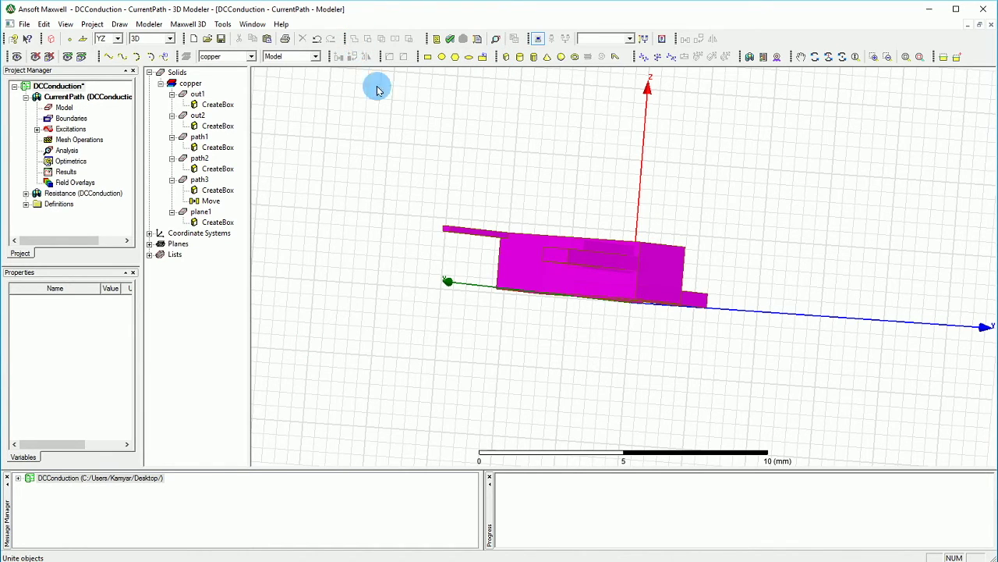
click(417, 192)
Unite out1, out2, path1, path2, path3 and plane1 into a single out1 solid.
click(196, 94)
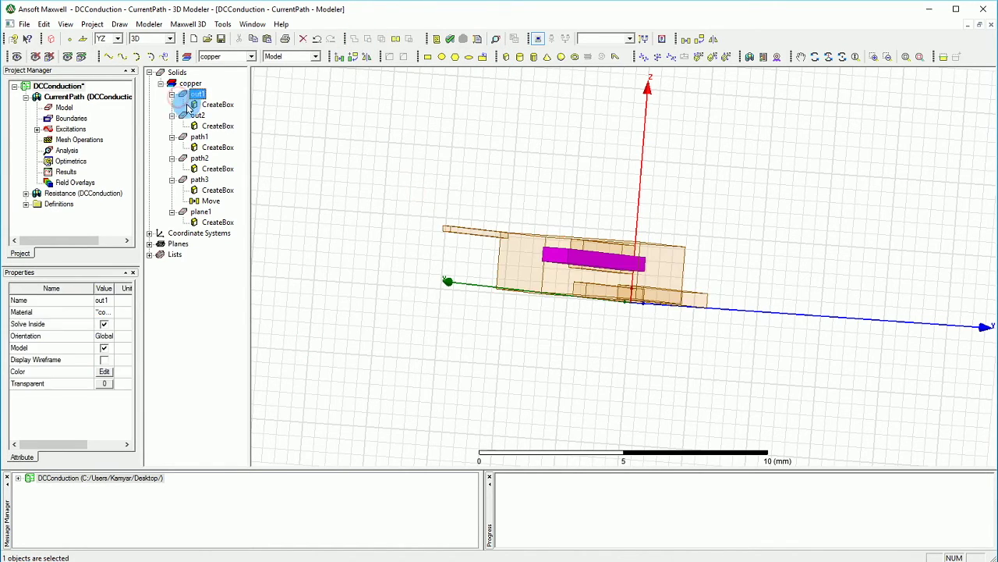
ctrl+click(184, 116)
ctrl+click(184, 137)
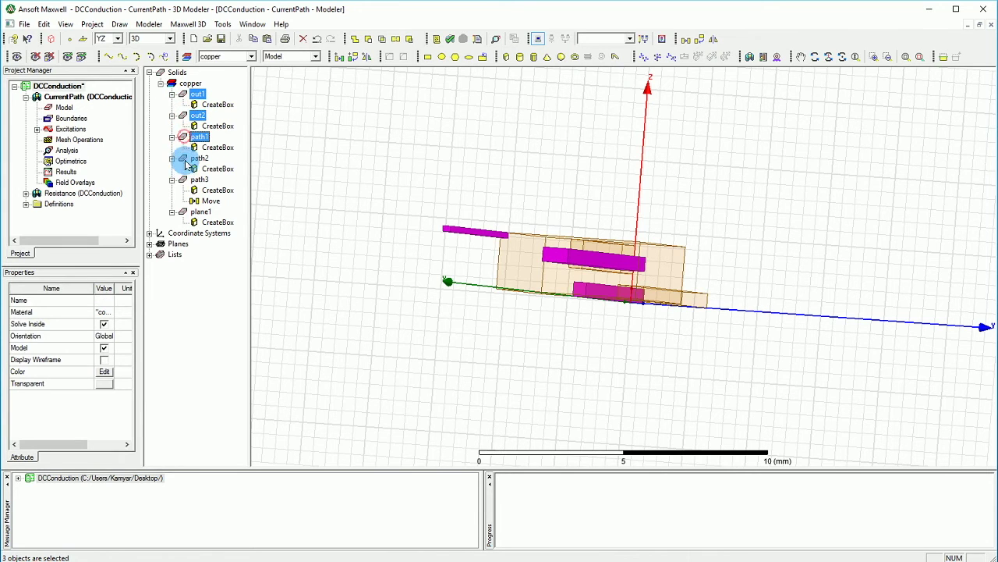
ctrl+click(184, 159)
ctrl+click(184, 181)
ctrl+click(185, 213)
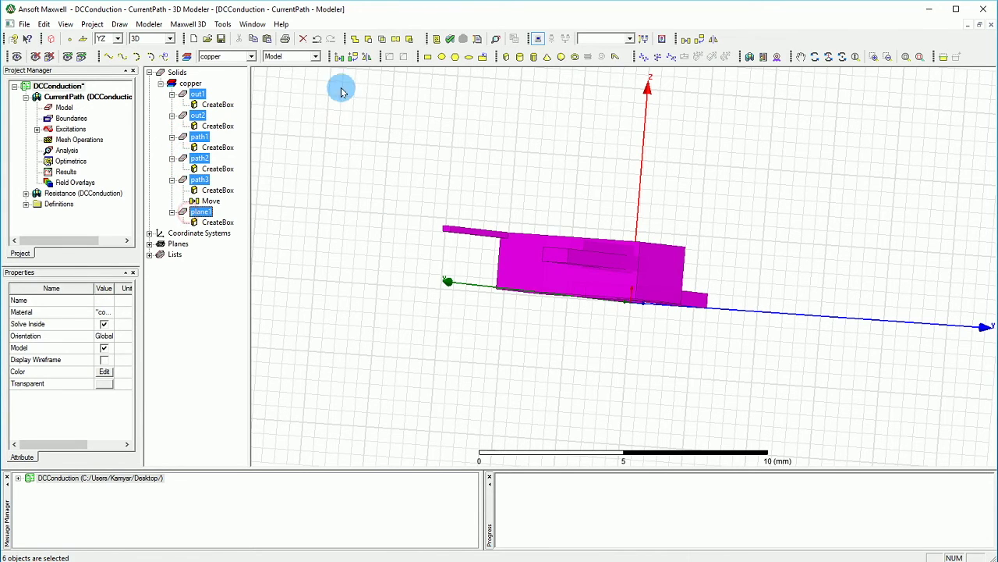
click(354, 39)
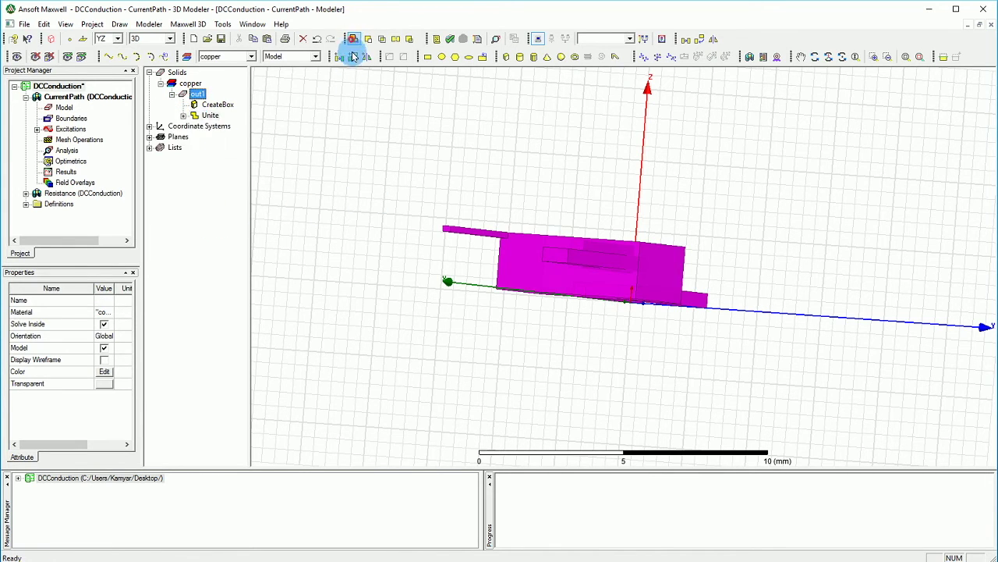
click(416, 206)
Expand Excitations and inspect the faces carrying Current_4 and Sink1.
click(37, 129)
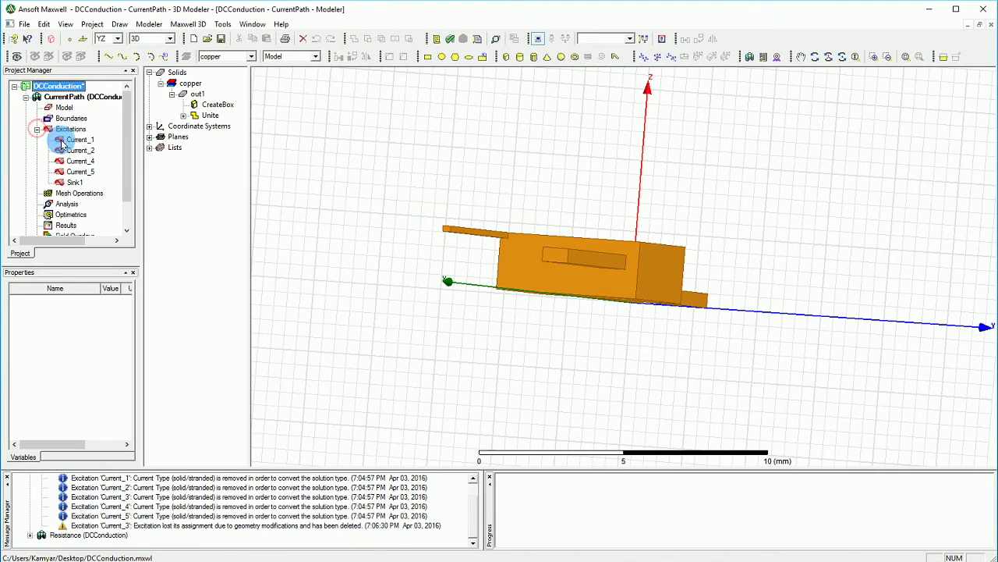
click(78, 160)
click(75, 182)
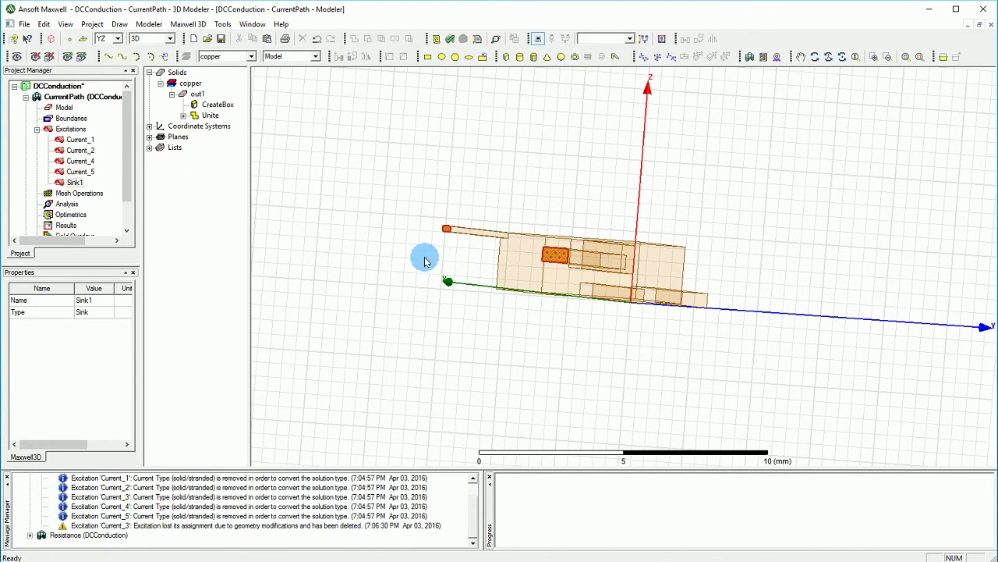
click(495, 163)
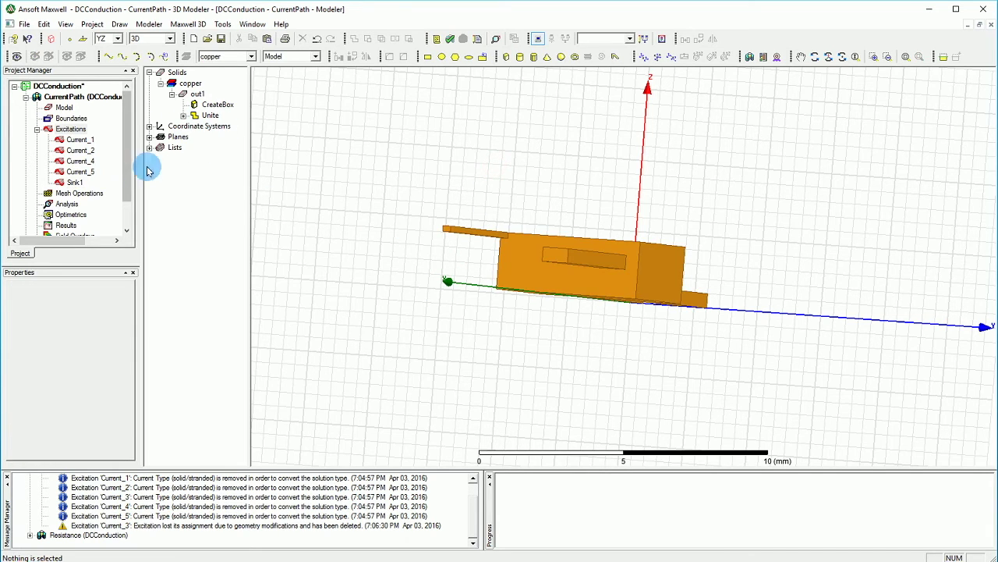
Define length-based mesh refinement 'all' inside out1, restricting element count to 2000 instead of length.
click(198, 95)
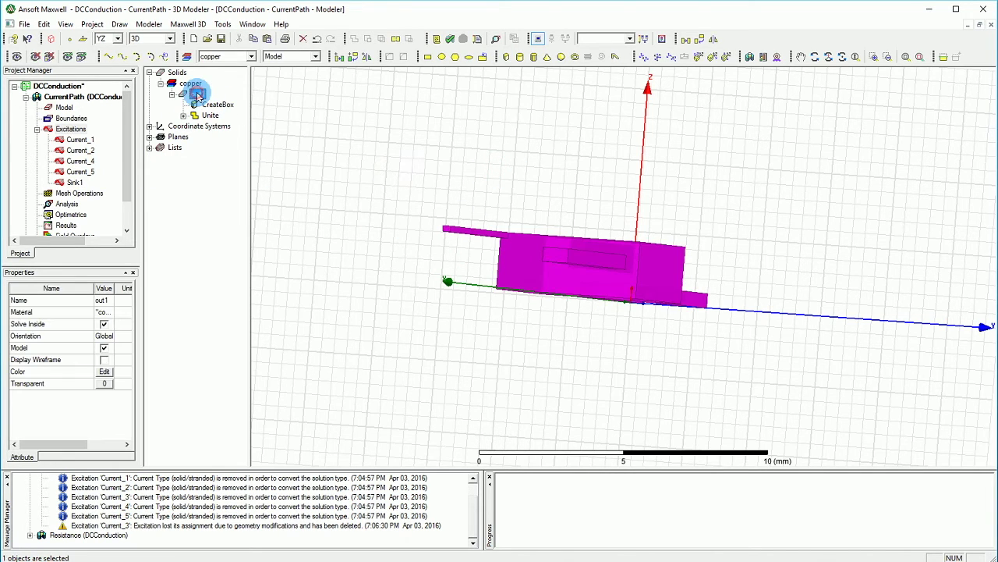
right_click(199, 94)
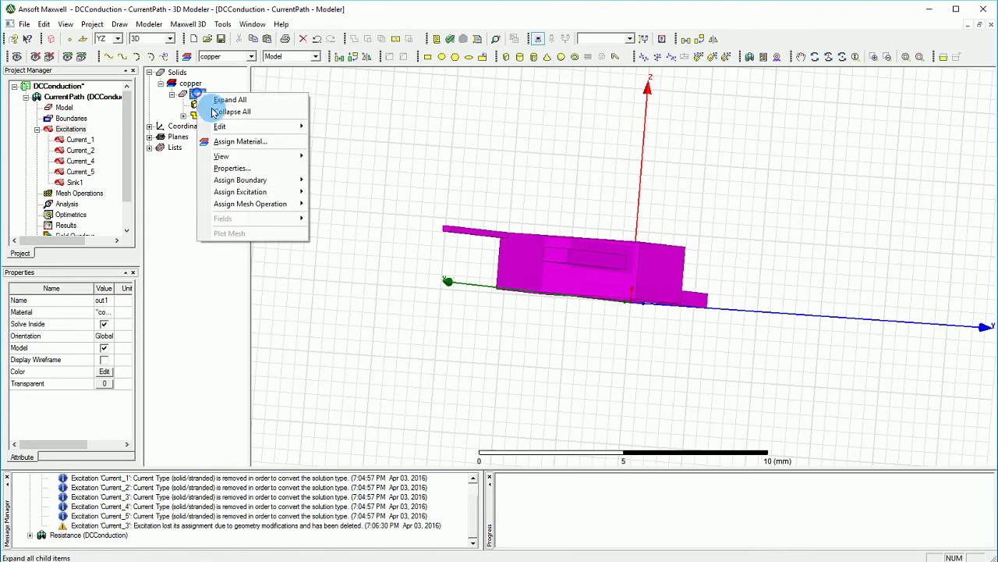
mouse_move(242, 206)
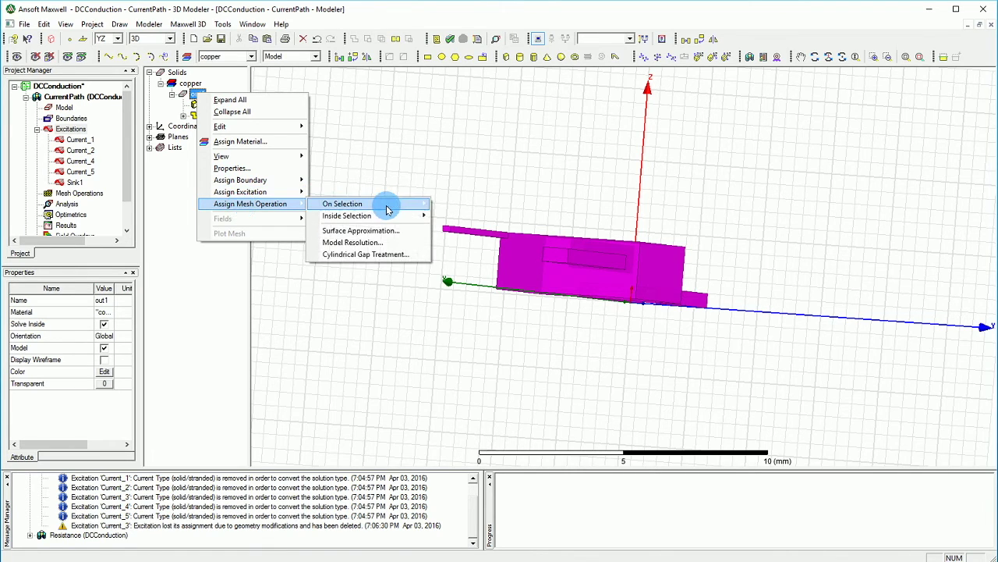
mouse_move(388, 208)
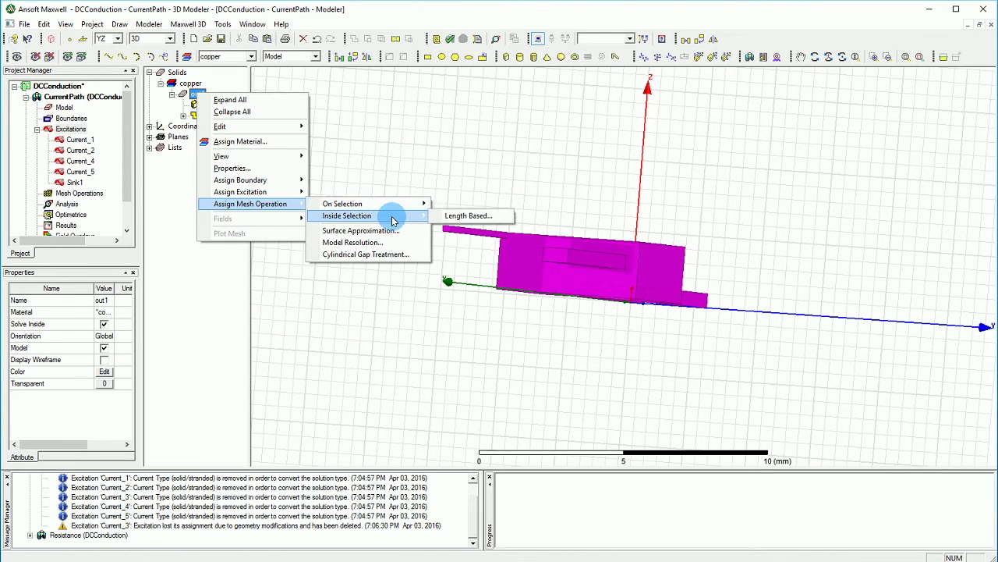
click(447, 221)
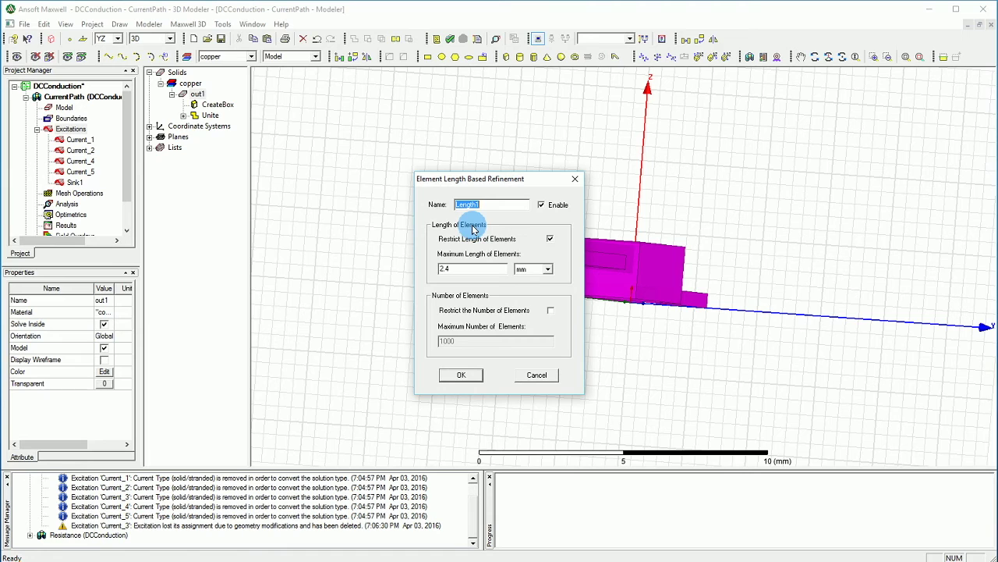
text(all)
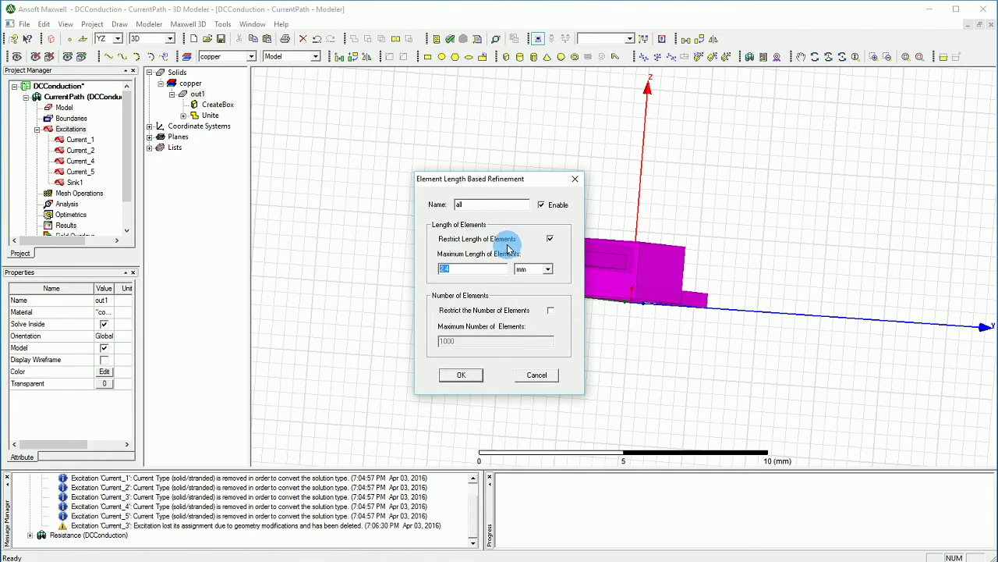
click(551, 240)
click(550, 310)
key(Tab)
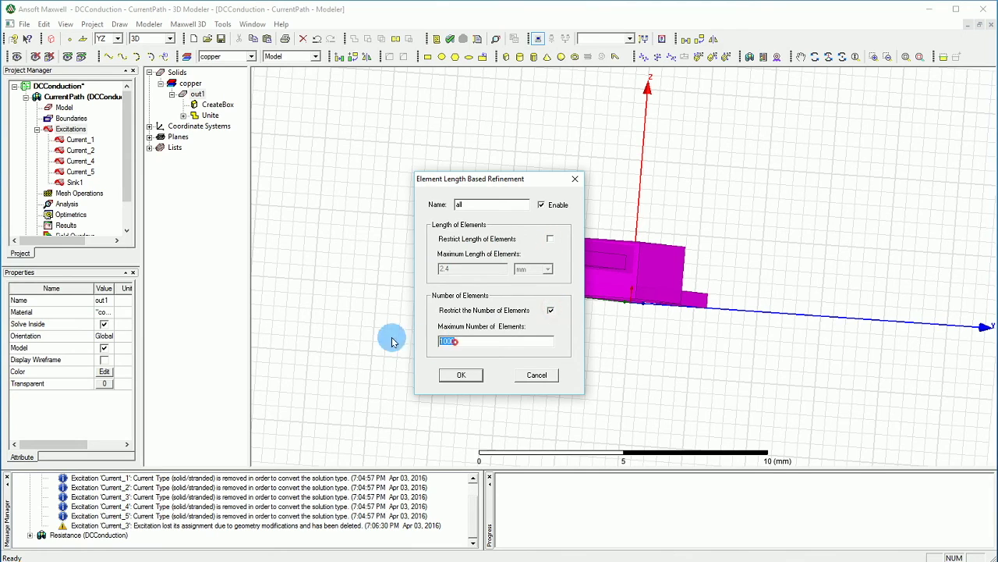
double_click(456, 343)
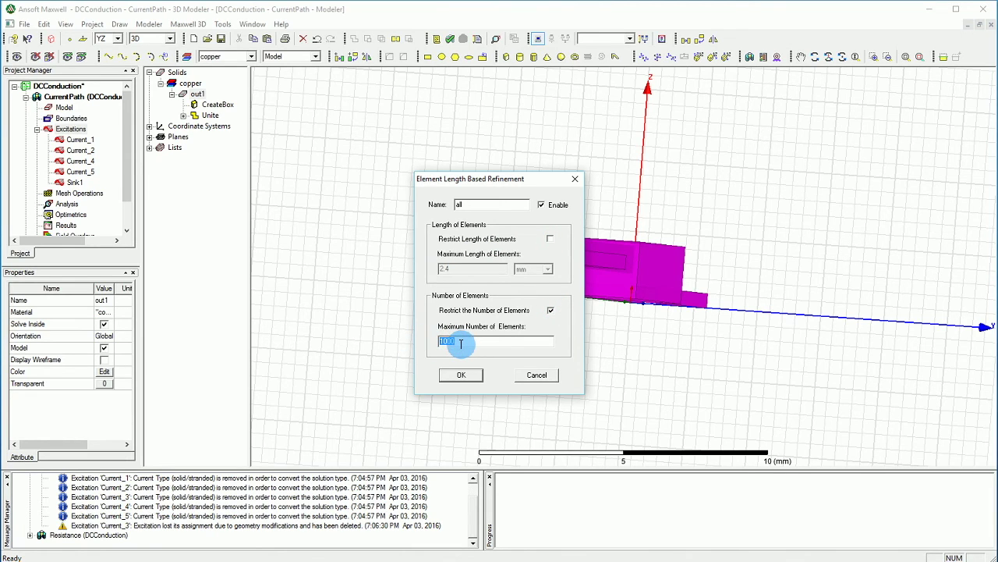
text(200)
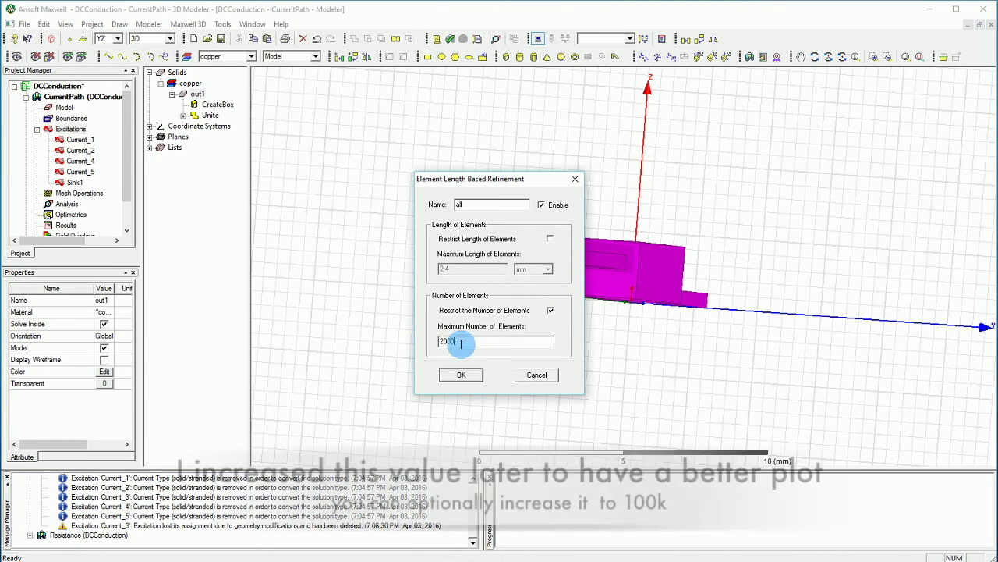
text(0)
Confirm the 'all' mesh refinement and validate the design, closing the missing-setup error report.
click(462, 375)
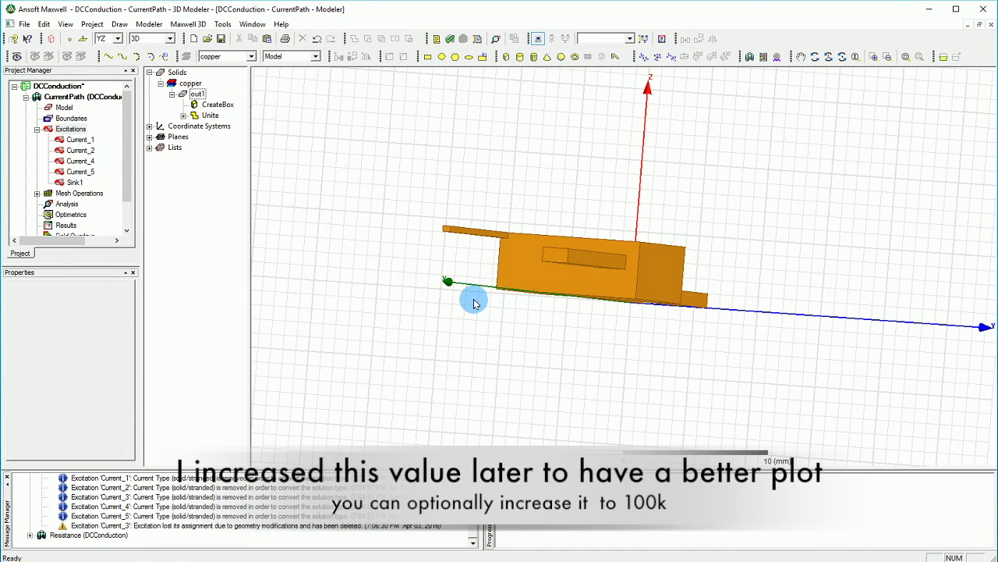
click(451, 43)
click(465, 337)
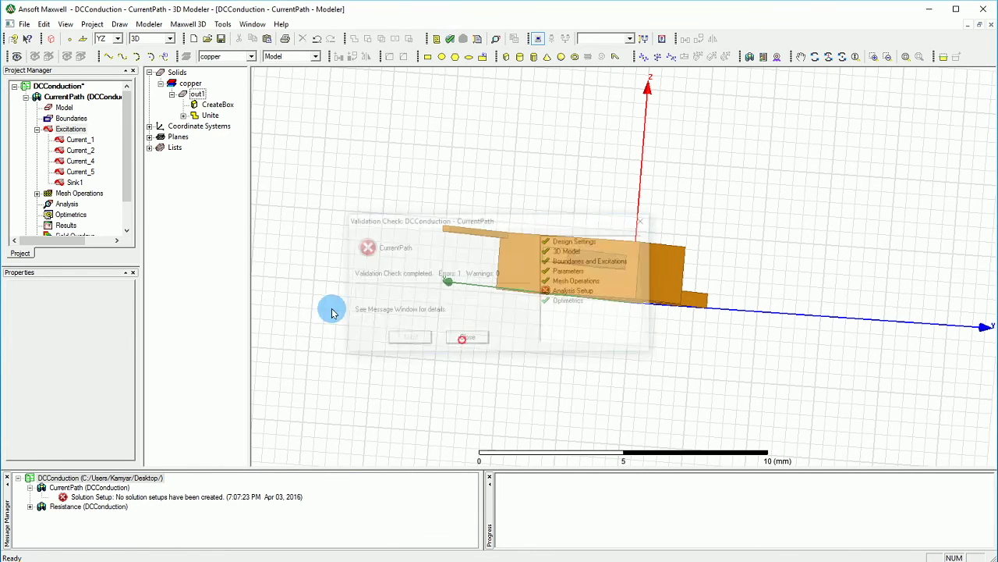
Add a solution setup under Analysis, keeping the defaults of 10 maximum passes and 1% error.
right_click(66, 203)
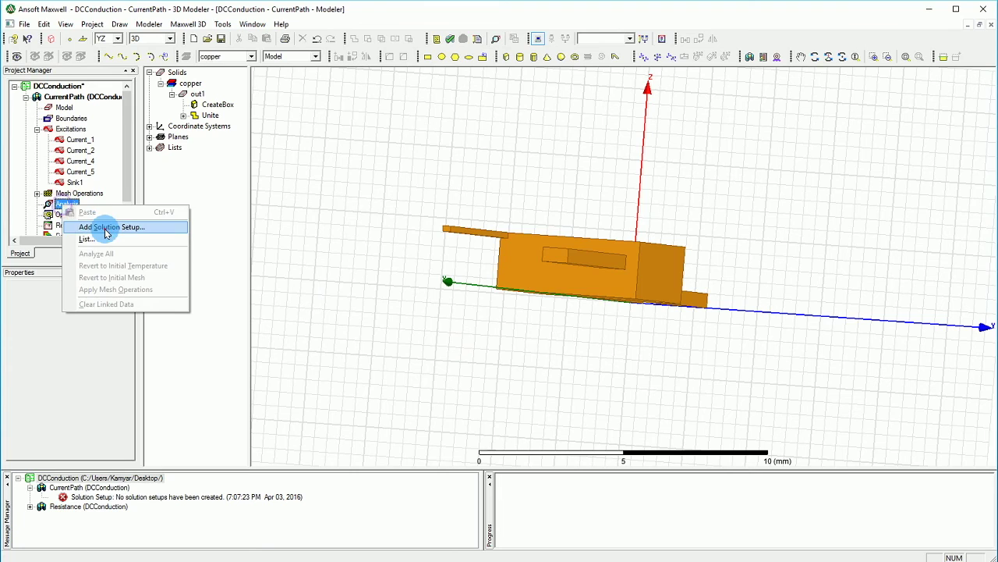
click(107, 227)
click(433, 174)
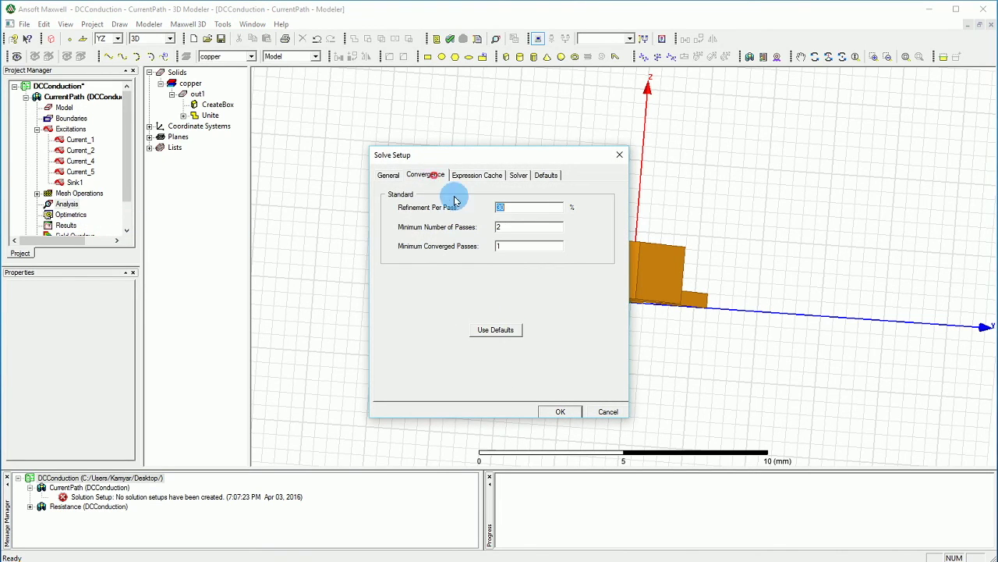
click(388, 175)
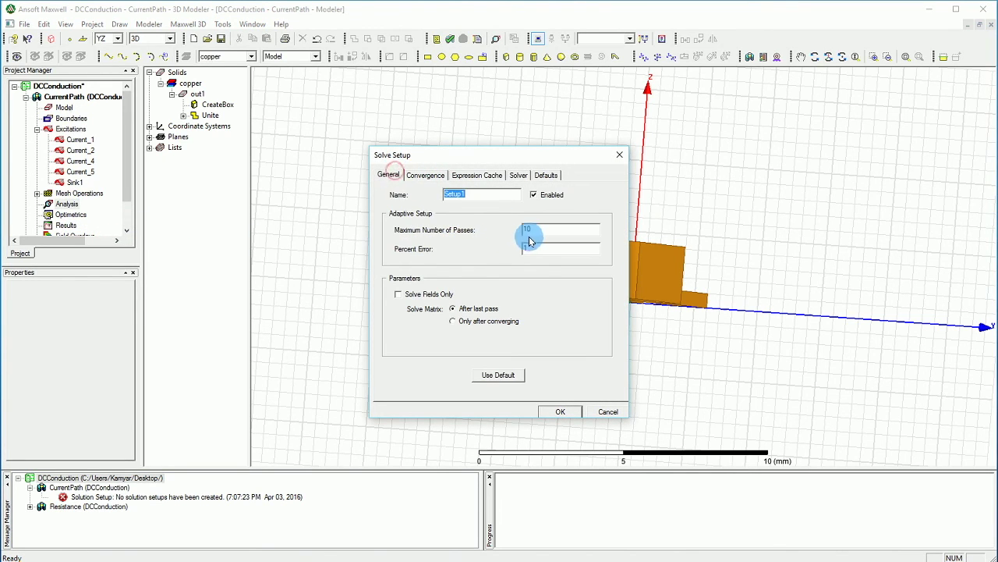
click(561, 413)
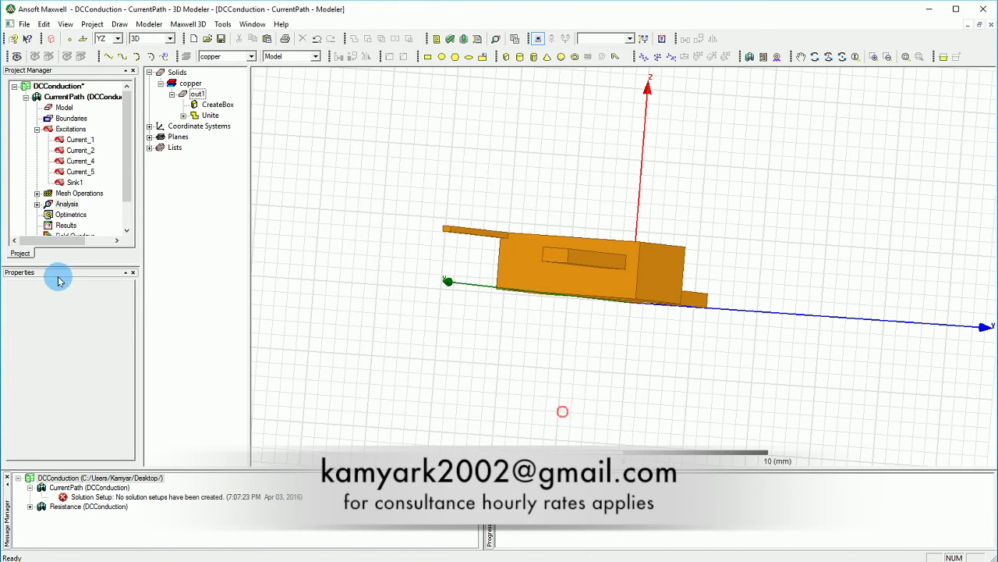
Show Setup1 under Analysis and re-run the validation check, confirming no errors.
click(37, 205)
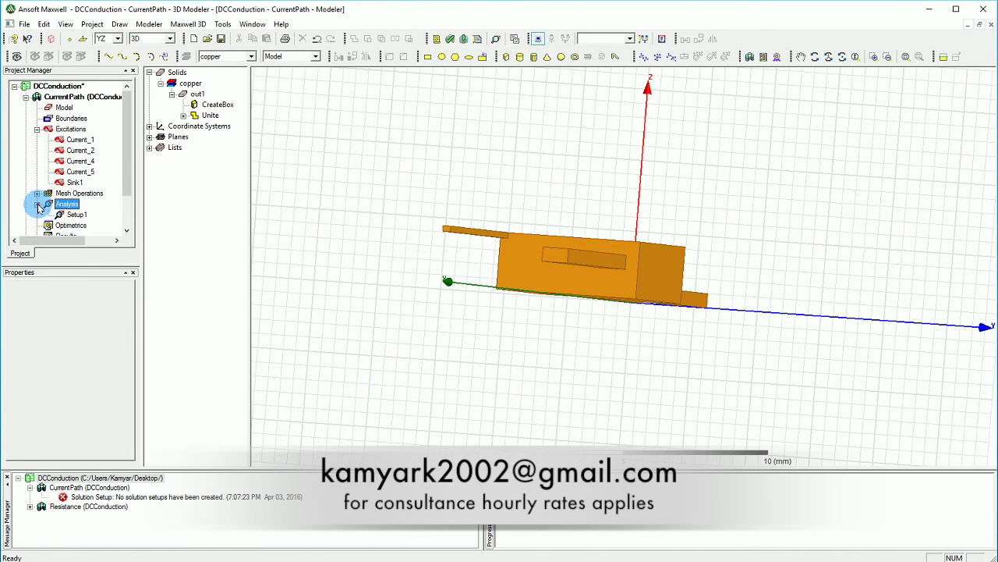
click(450, 39)
click(467, 338)
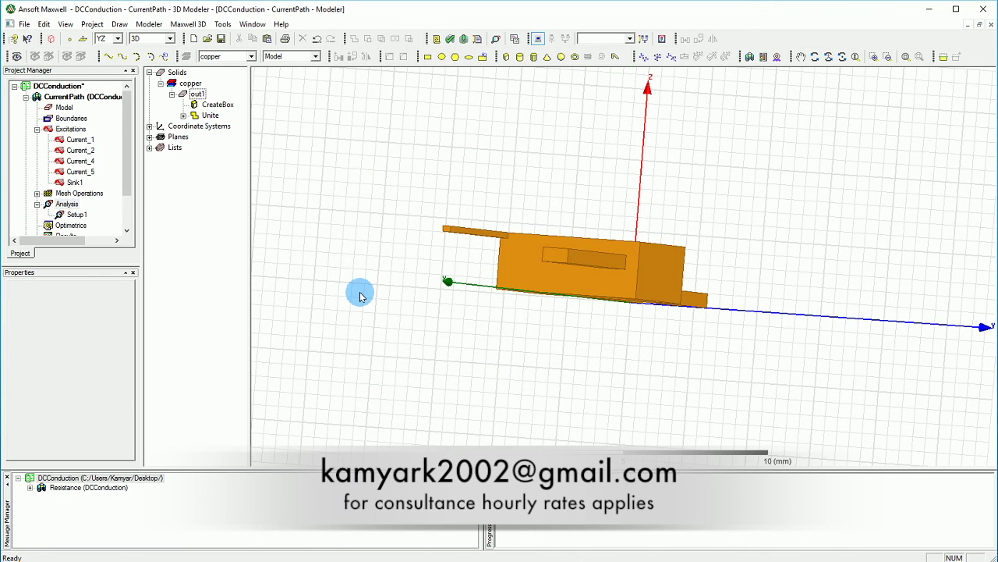